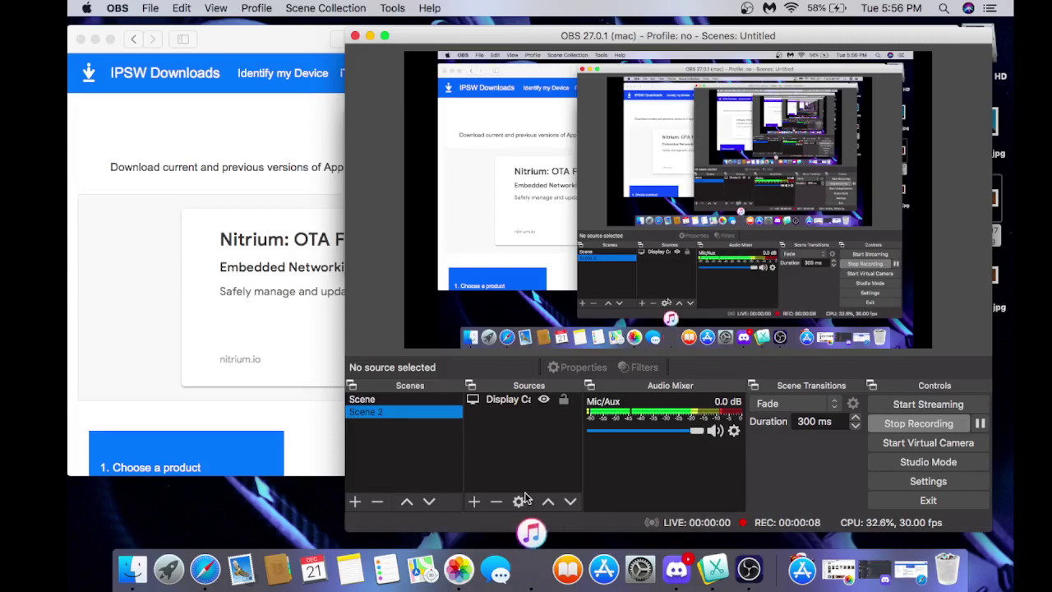
- In Safari's IPSW Downloads, choose iPhone as the product and dismiss the full-page advert
left_click(74, 369)
scroll(91, 370, "down", 5)
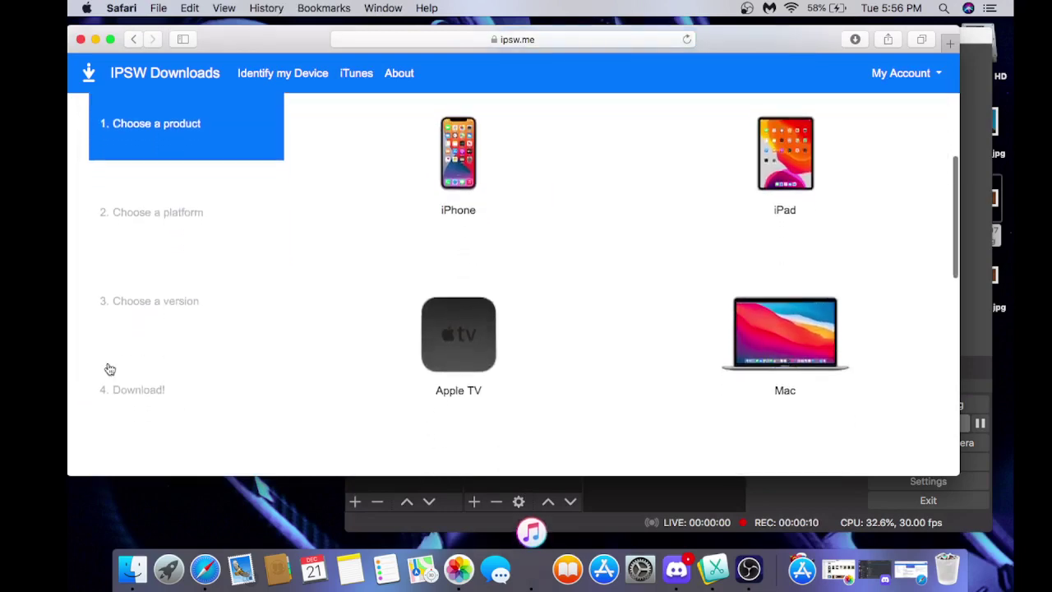
left_click(439, 168)
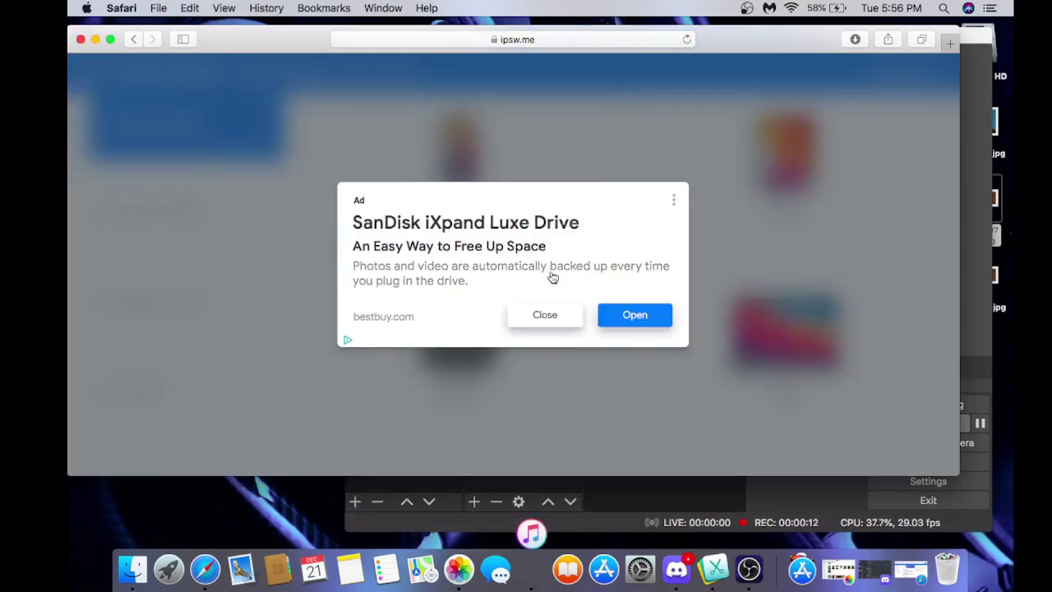
left_click(534, 317)
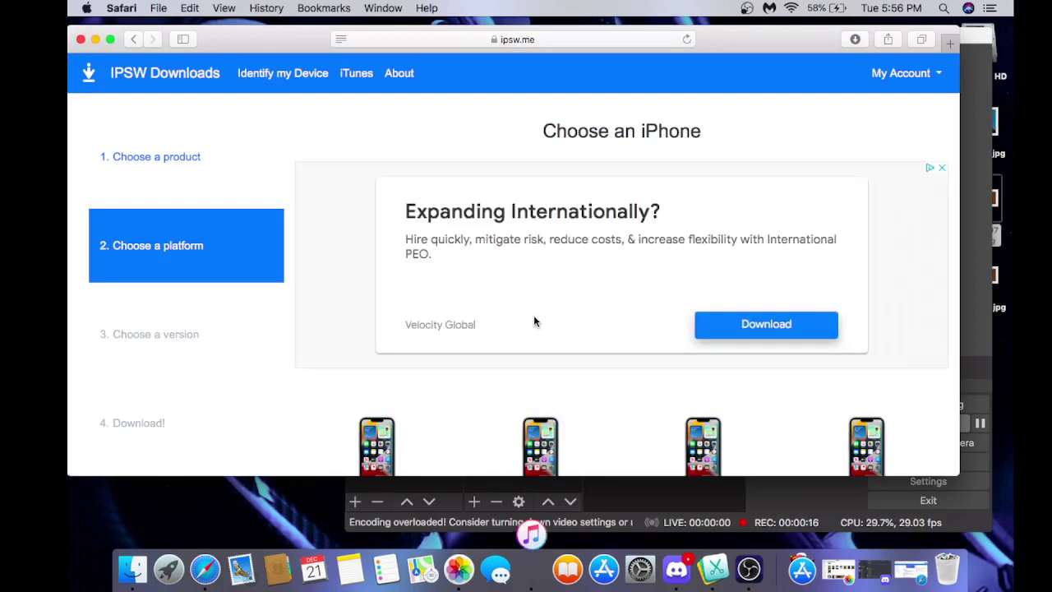
- Scroll down the model list and open the iPhone 3G firmware page
scroll(534, 320, "down", 15)
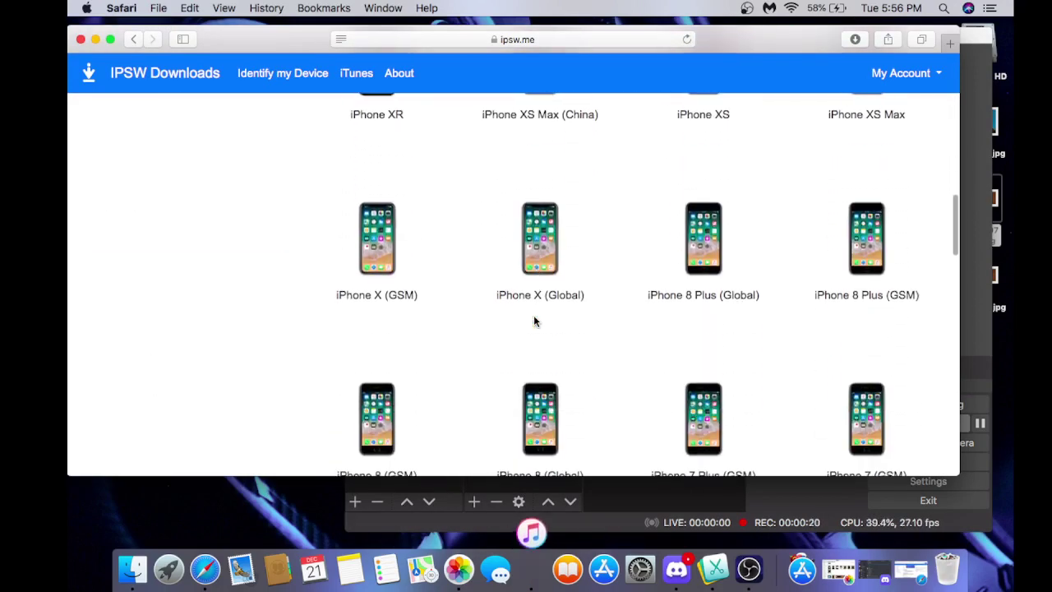
scroll(534, 315, "down", 15)
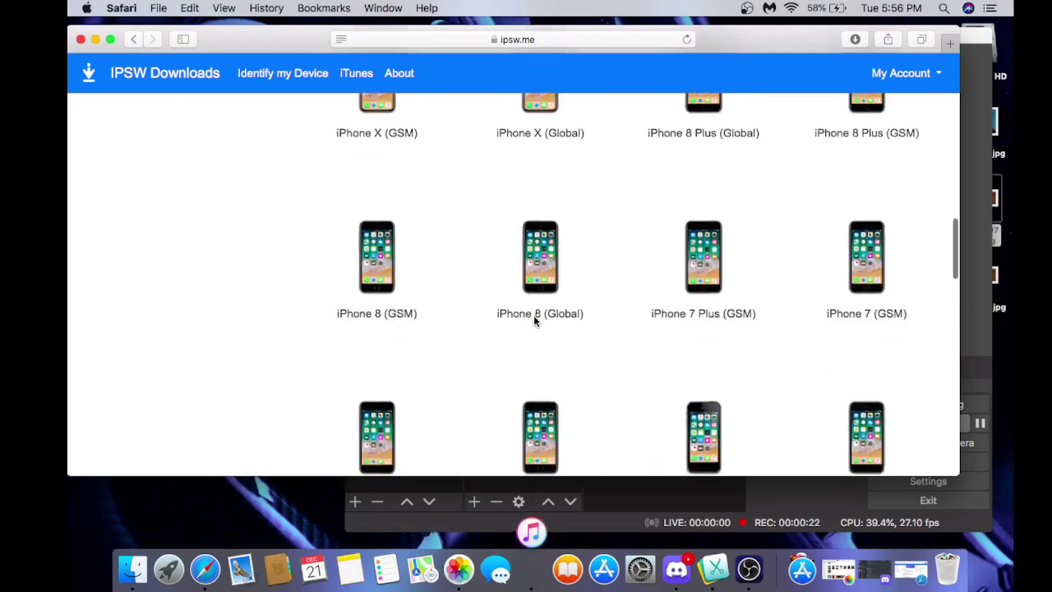
scroll(537, 315, "down", 5)
scroll(537, 315, "up", 10)
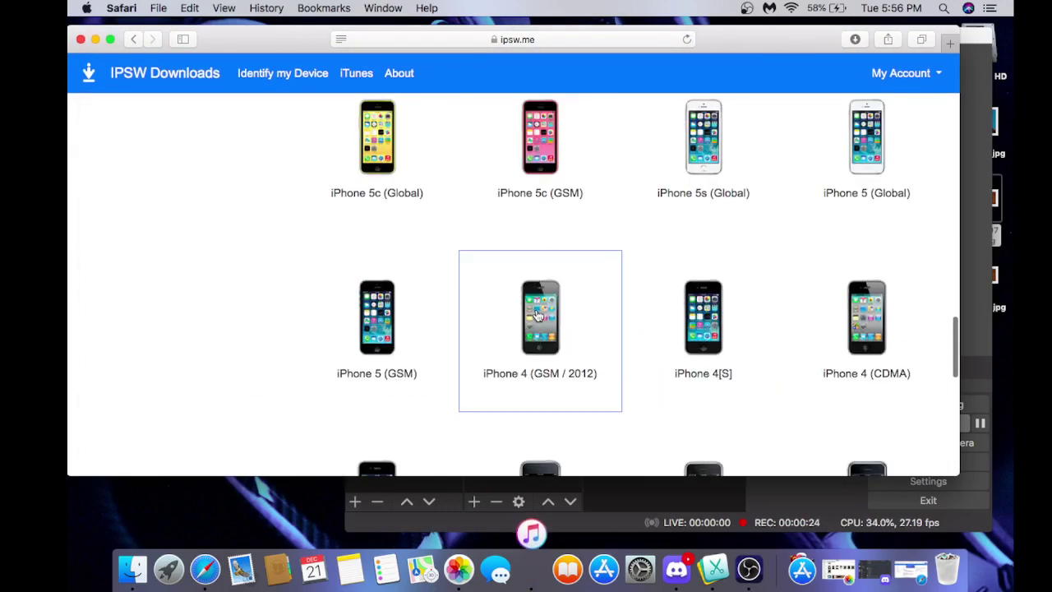
scroll(537, 315, "down", 3)
scroll(537, 315, "down", 2)
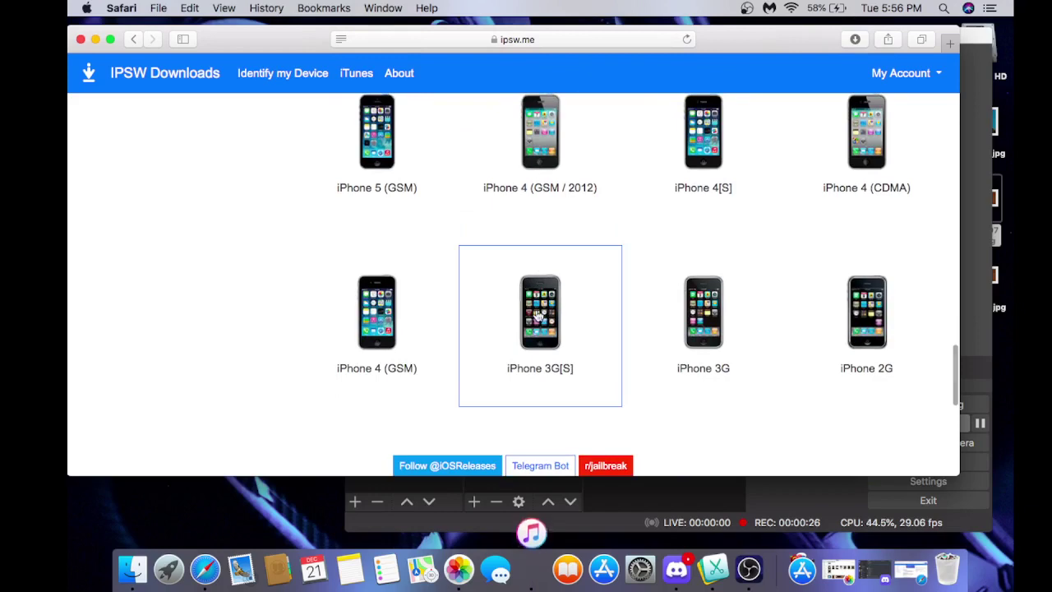
left_click(667, 318)
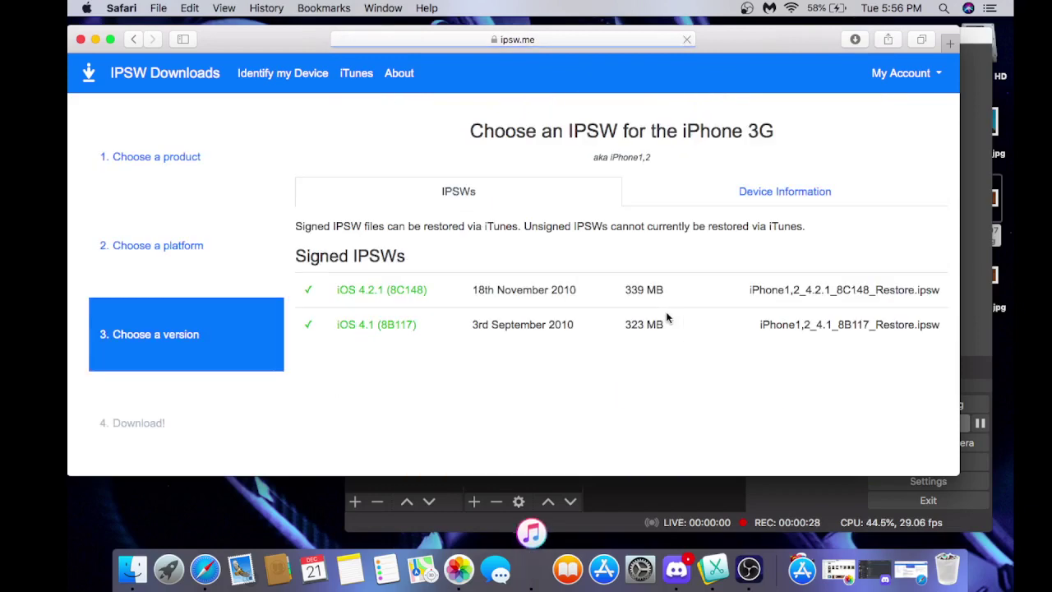
- Download the 239 MB iPhoneOS 3.1.3 (7E18) restore file from the unsigned IPSWs, then check OBS
scroll(528, 202, "down", 10)
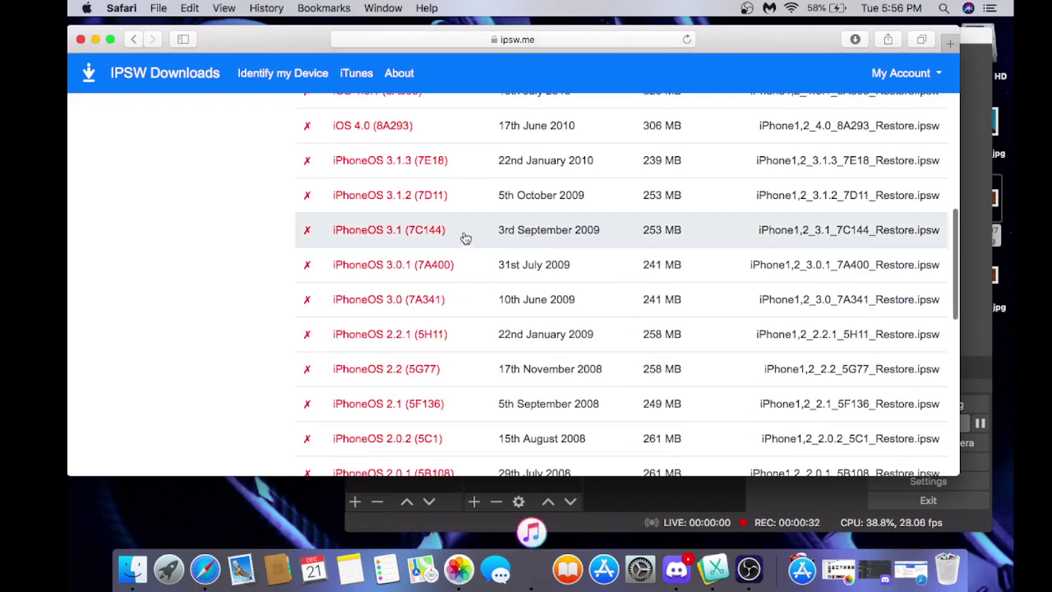
left_click(447, 158)
scroll(446, 158, "down", 5)
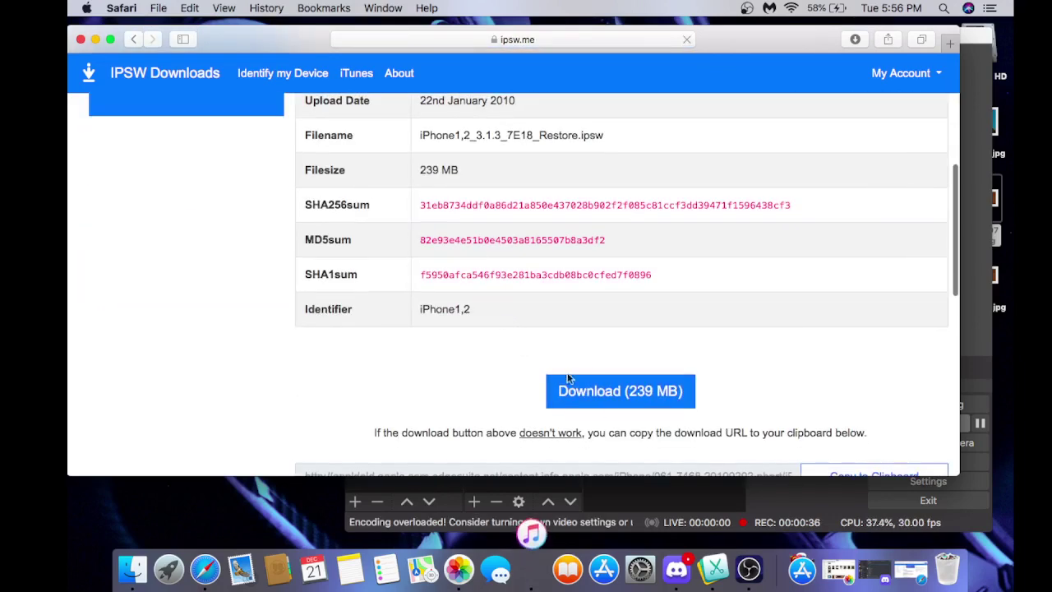
left_click(571, 408)
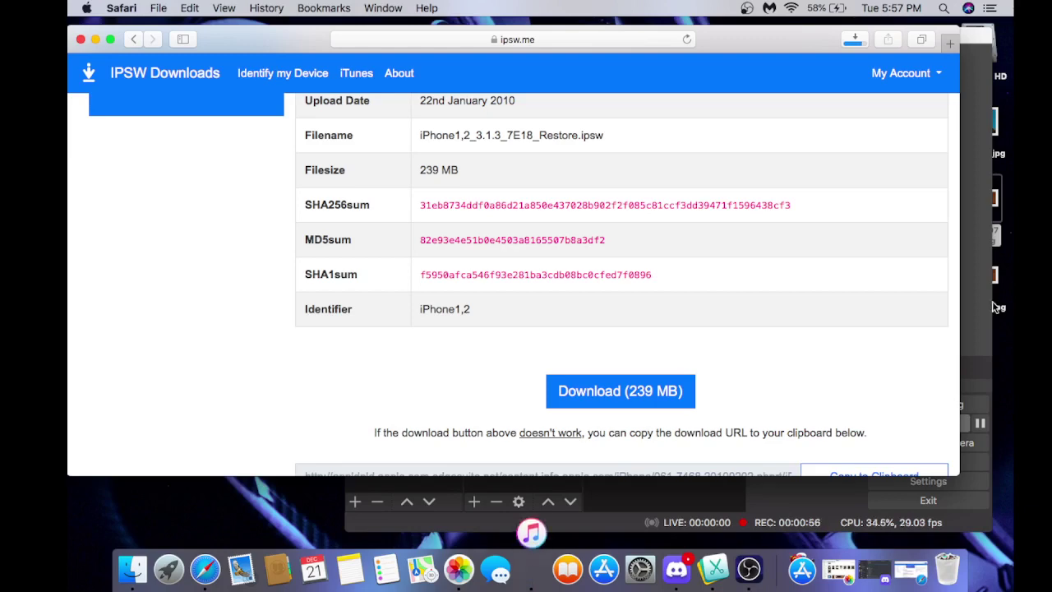
left_click(630, 493)
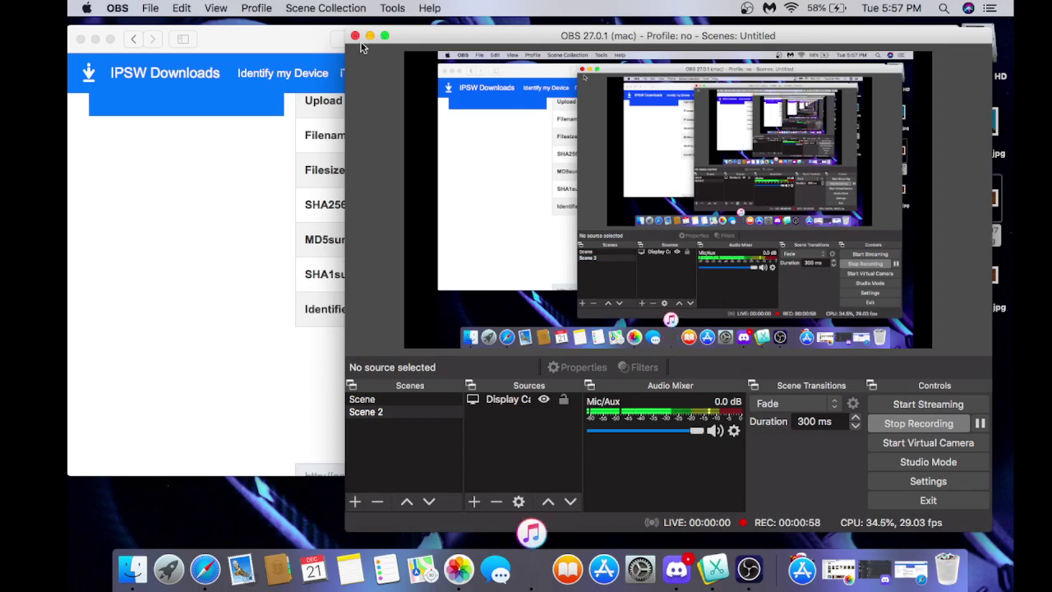
- Decline iTunes usage-data sharing, view the iPhone 3G summary on iOS 4.2.1, then return to Safari
left_click(370, 35)
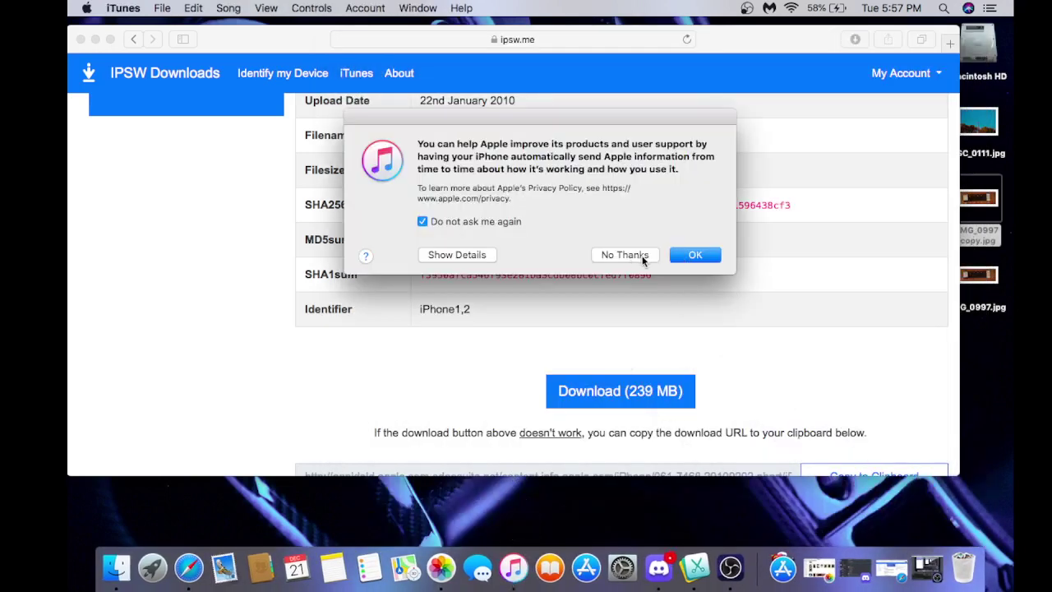
left_click(695, 255)
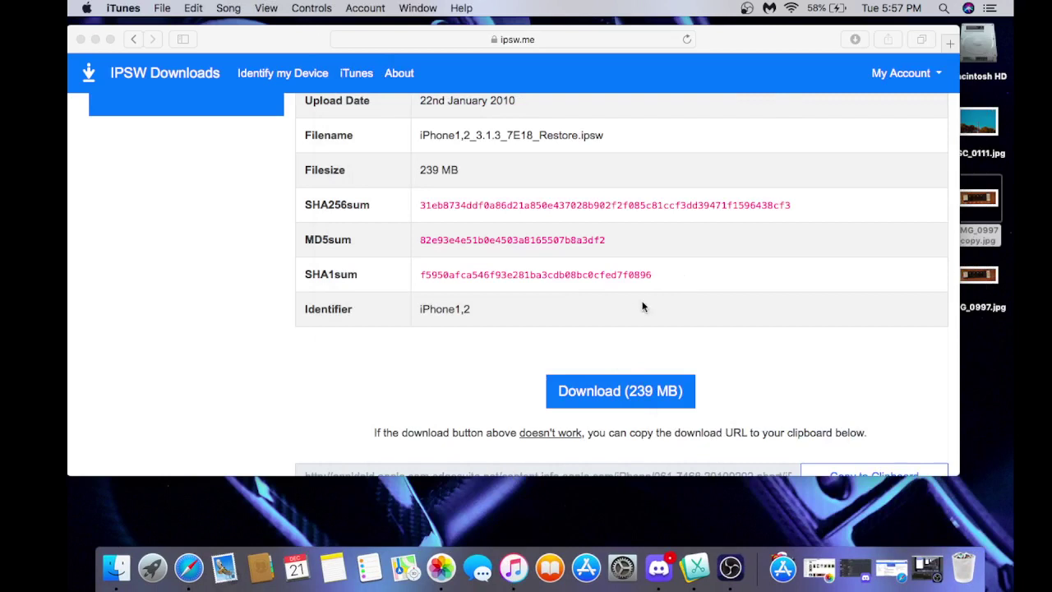
left_click(513, 565)
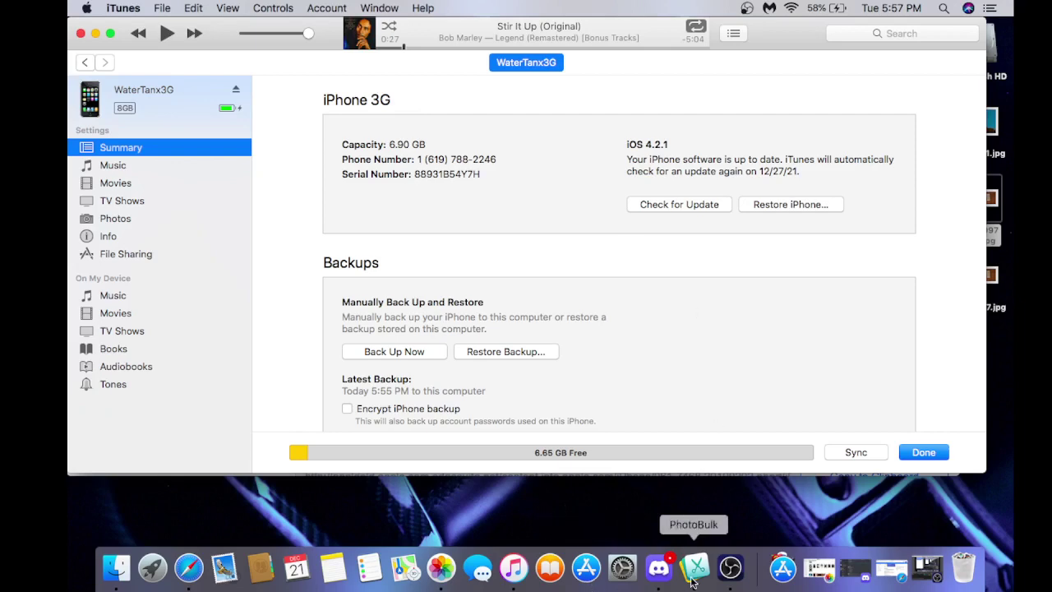
left_click(188, 567)
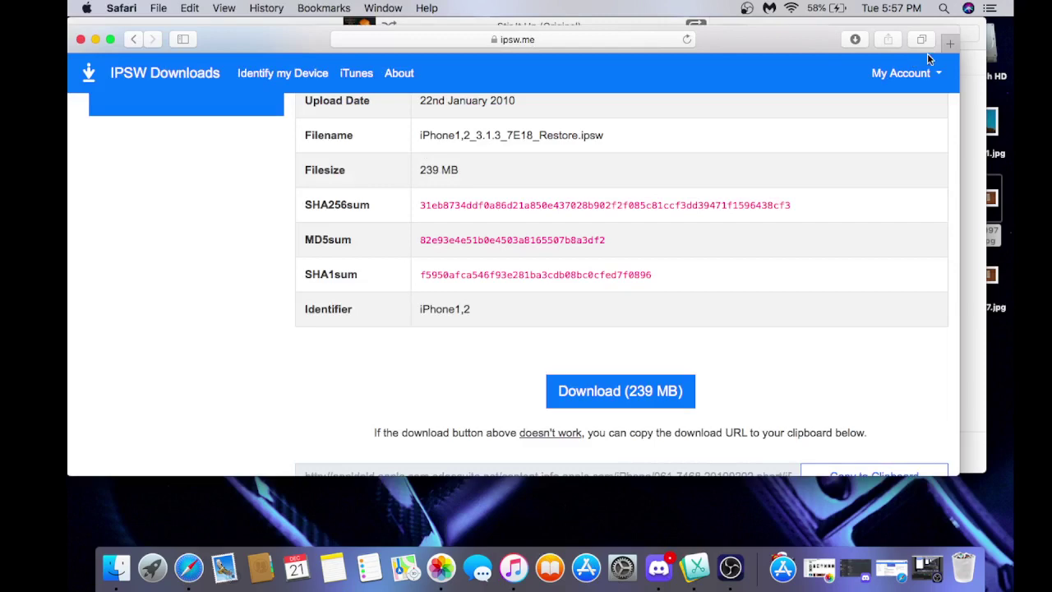
- In a new Safari tab, search Google for 'google drive' and open My Drive
left_click(950, 46)
type("googlw")
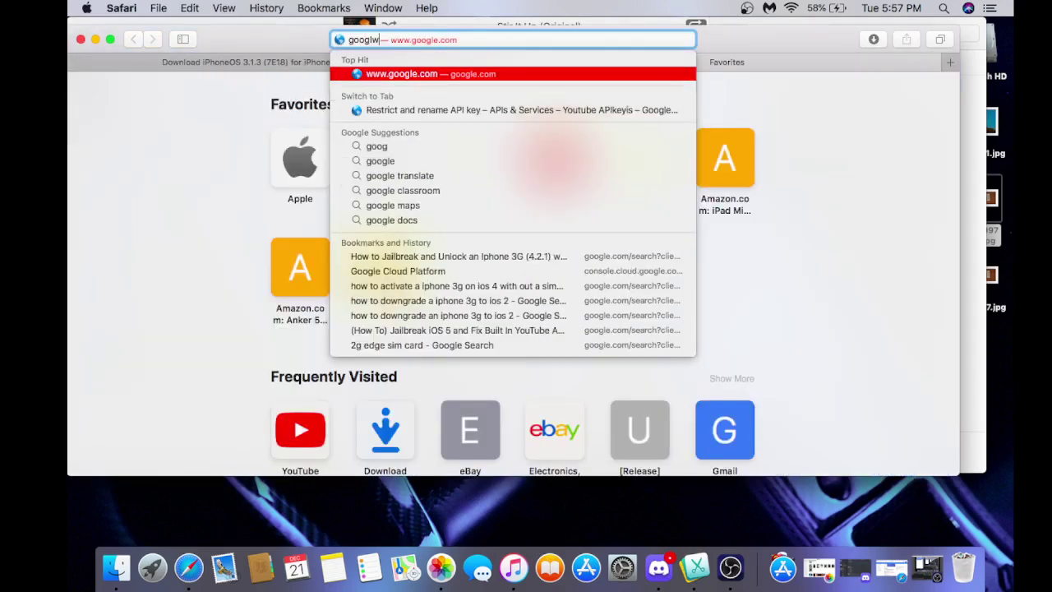
key("Return")
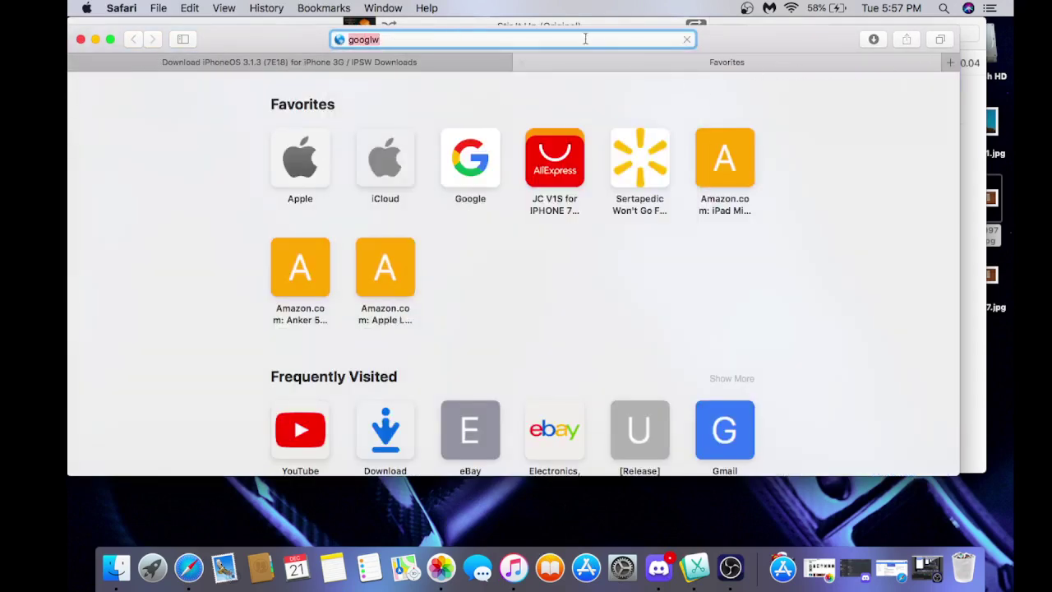
type("google drive")
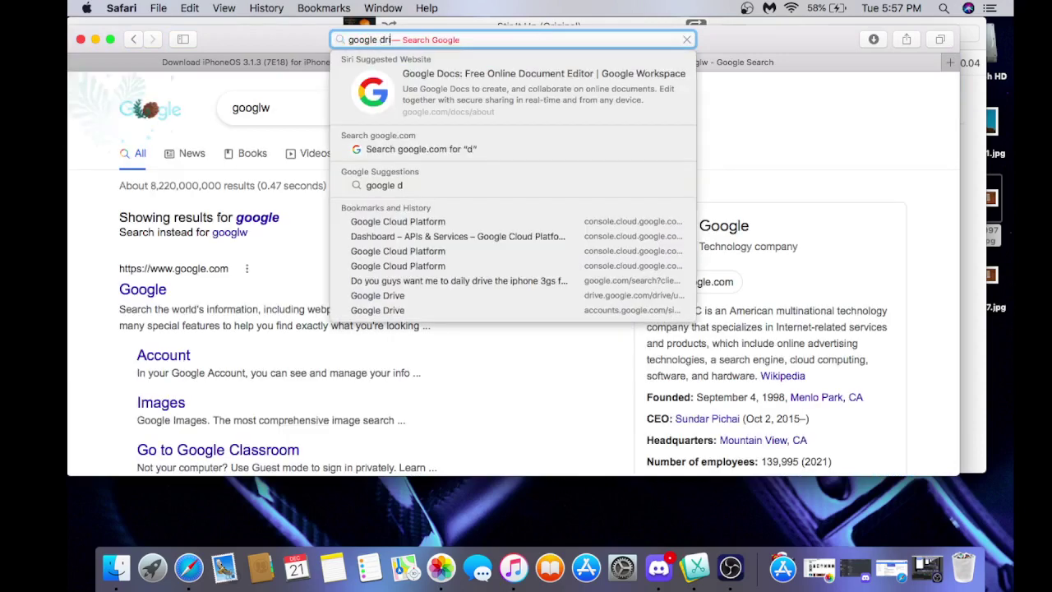
key("Return")
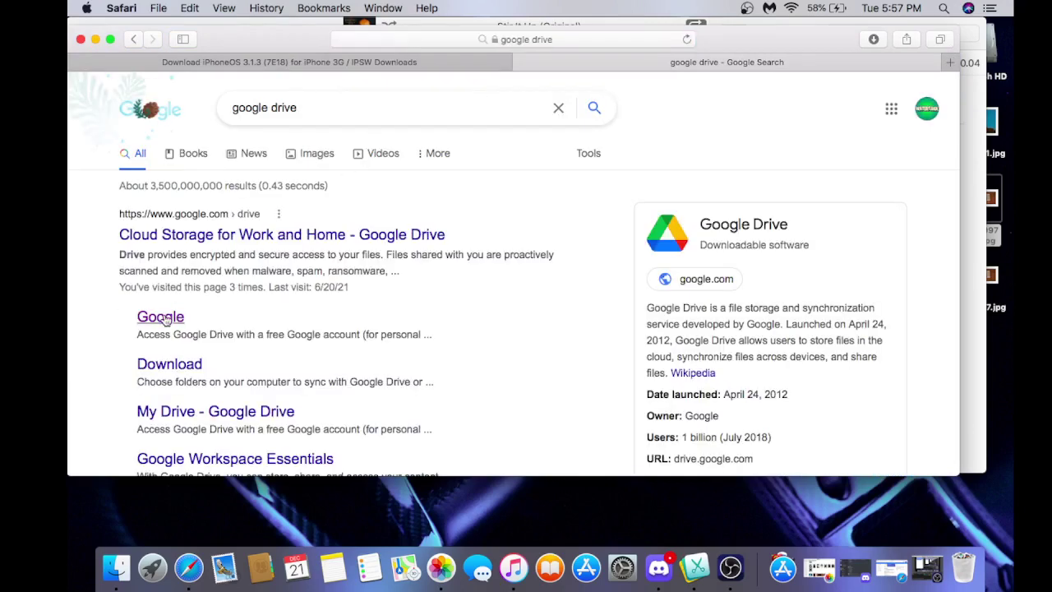
left_click(162, 318)
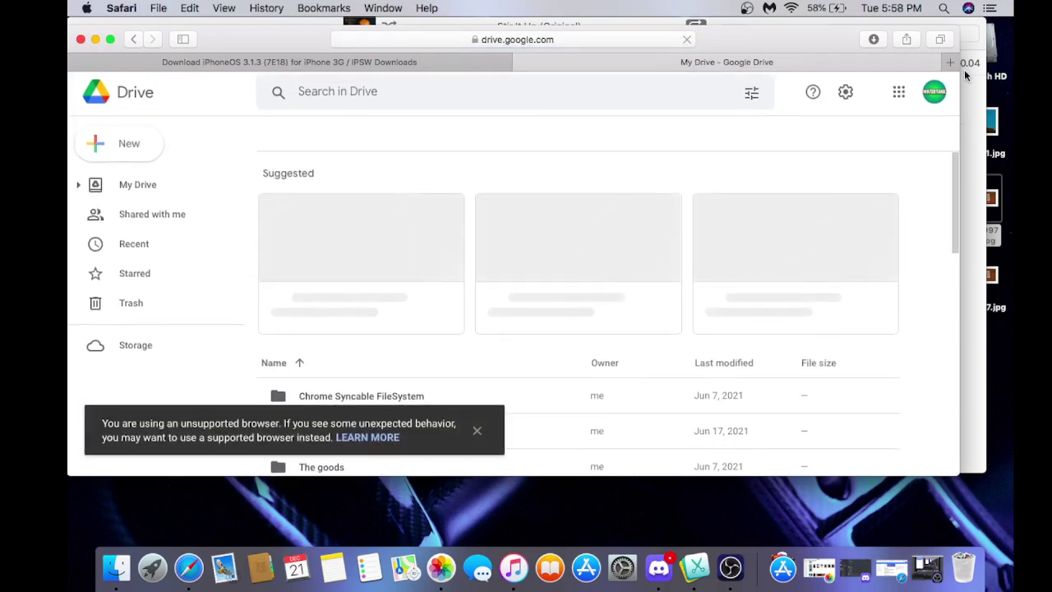
- In Google Drive, open the RecBoot folder and then Recboot Download Me
left_click(729, 585)
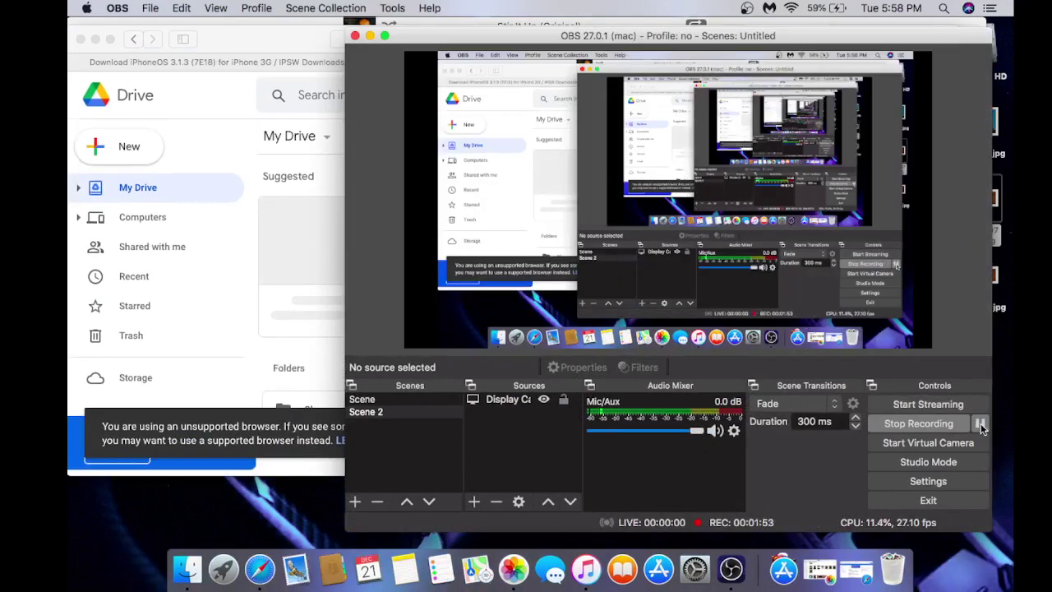
left_click(260, 189)
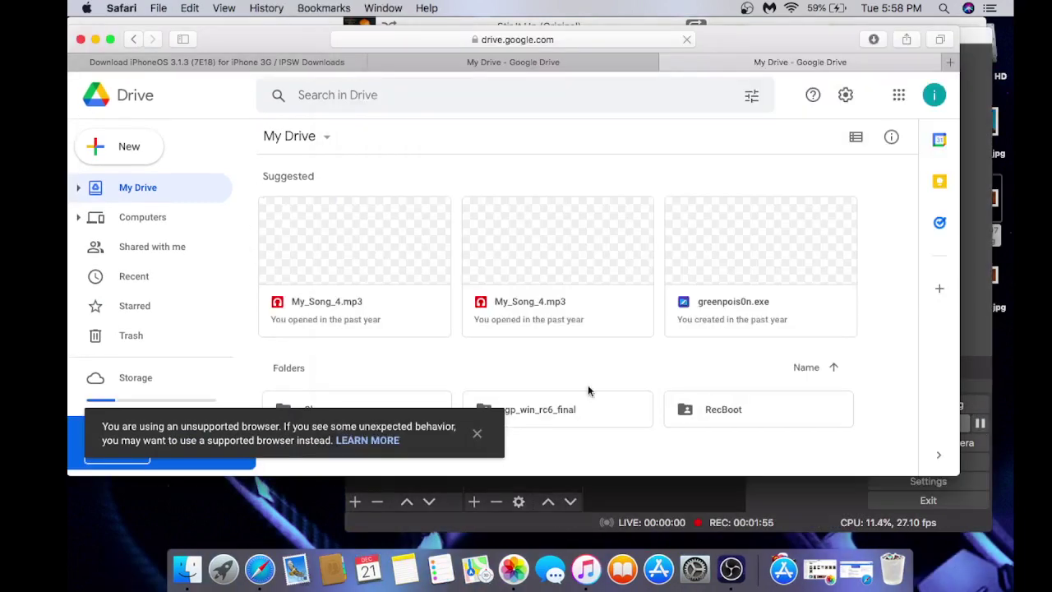
left_click(675, 422)
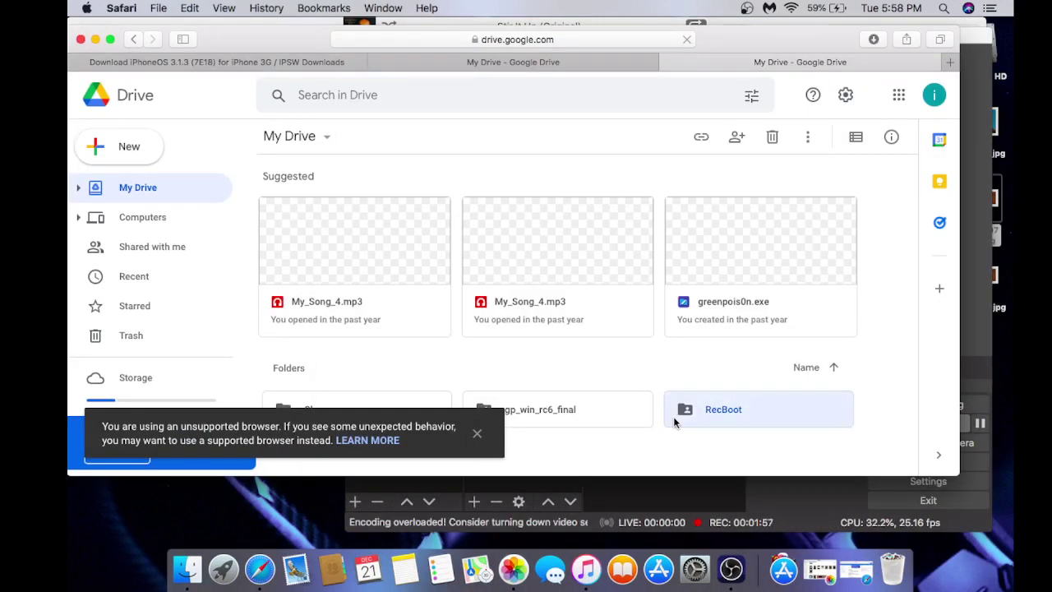
double_click(673, 422)
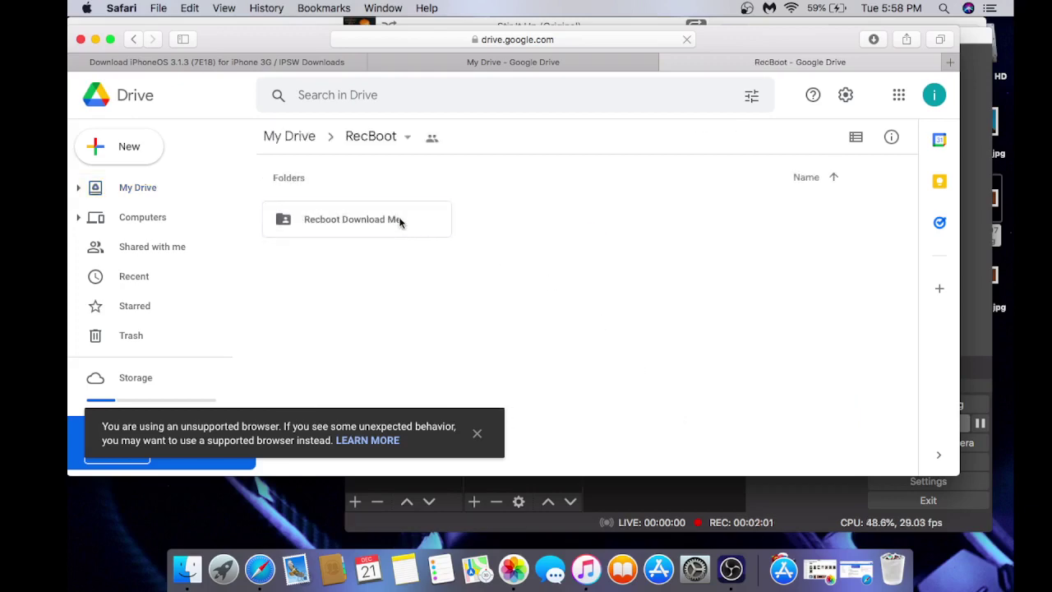
left_click(400, 222)
double_click(400, 222)
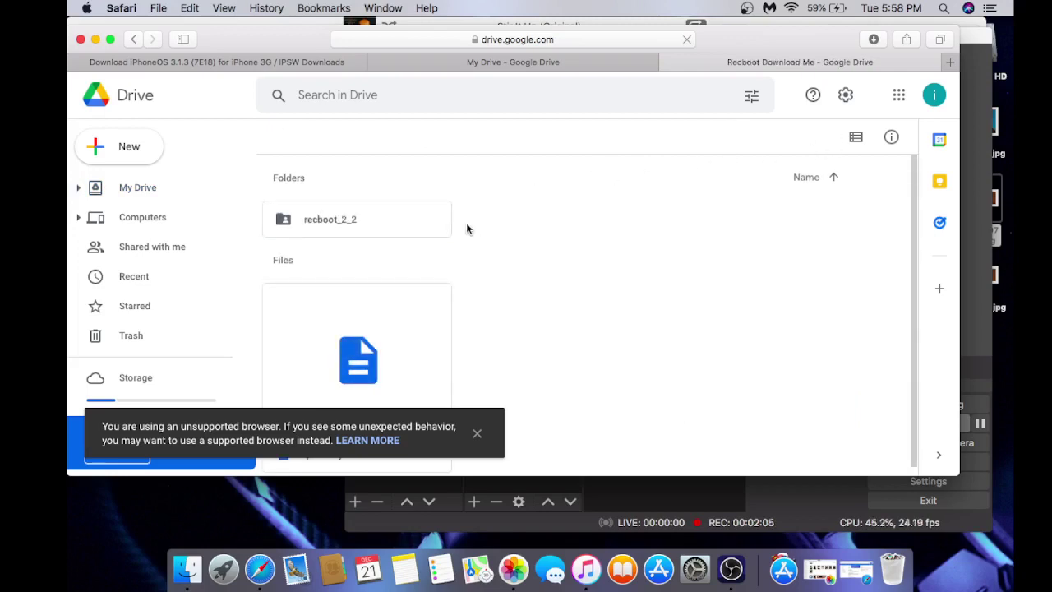
- Download the recboot_2_2 folder from the More actions menu
left_click(407, 222)
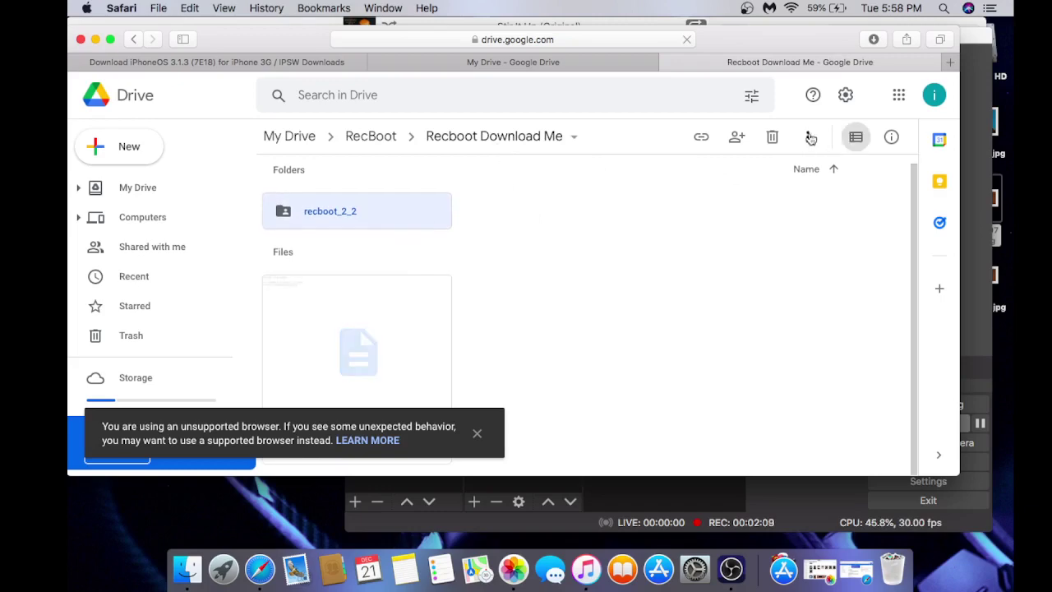
left_click(808, 137)
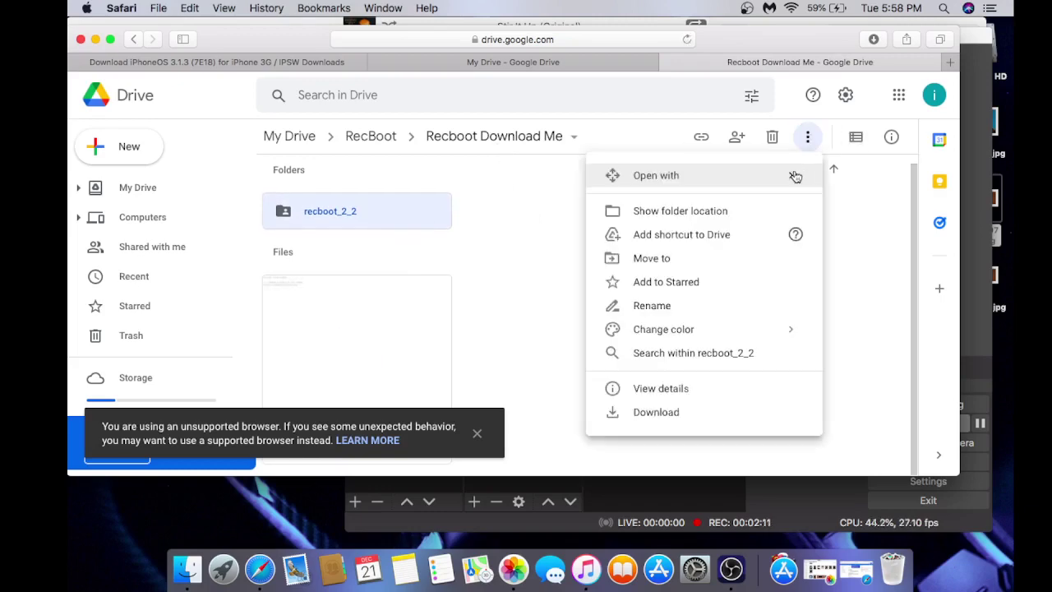
left_click(651, 410)
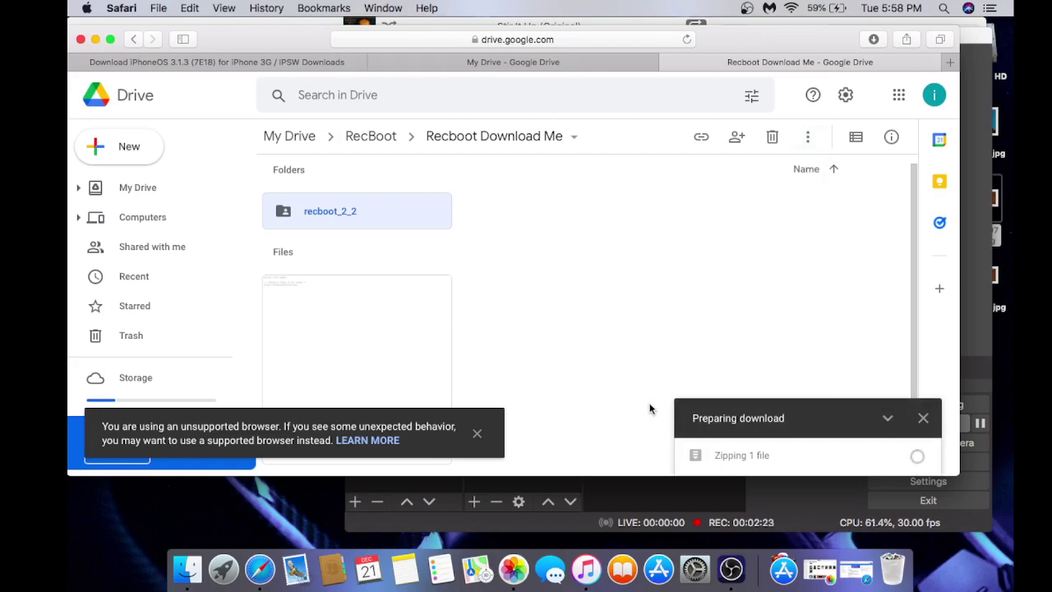
left_click(984, 426)
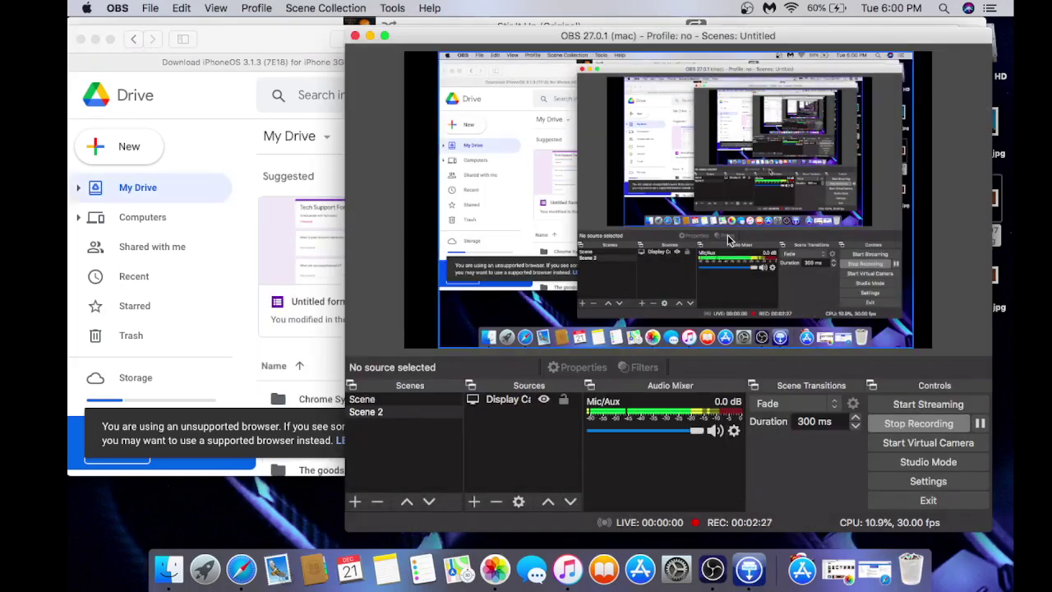
- Minimize Safari and browse Finder's Downloads folder for the RecBoot app and restore files
left_click(99, 43)
left_click(150, 583)
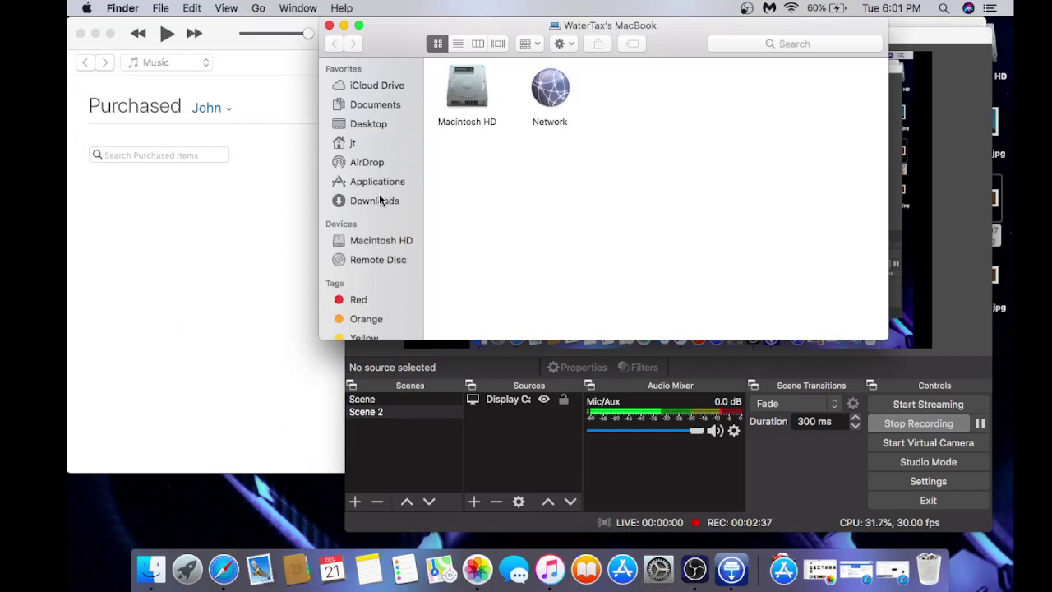
left_click(418, 201)
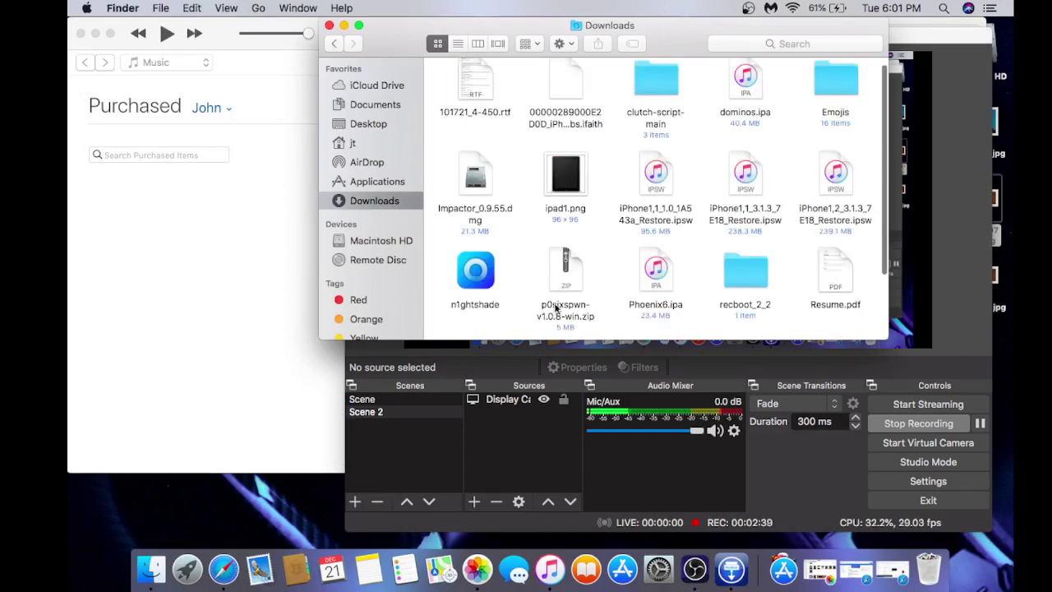
scroll(633, 237, "down", 3)
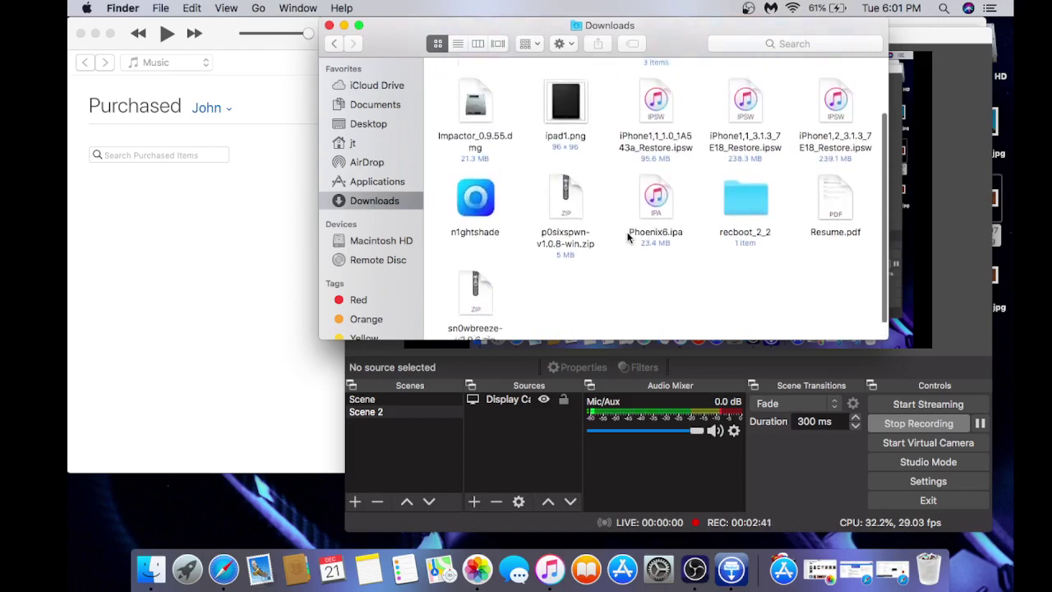
scroll(628, 237, "up", 3)
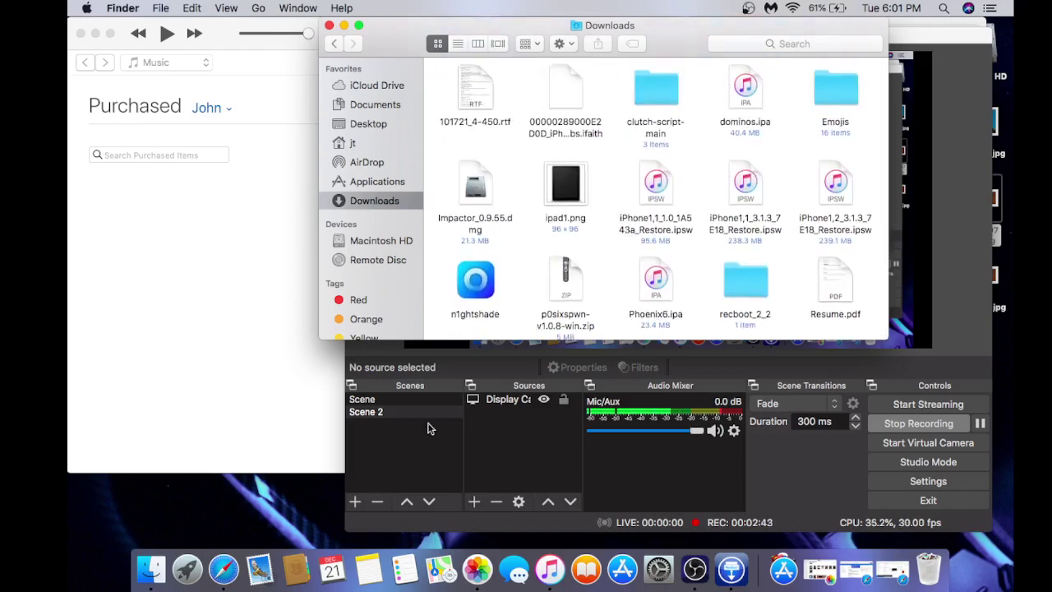
- Check Safari's recent downloads list, then minimize Safari and the screen recorder
left_click(232, 578)
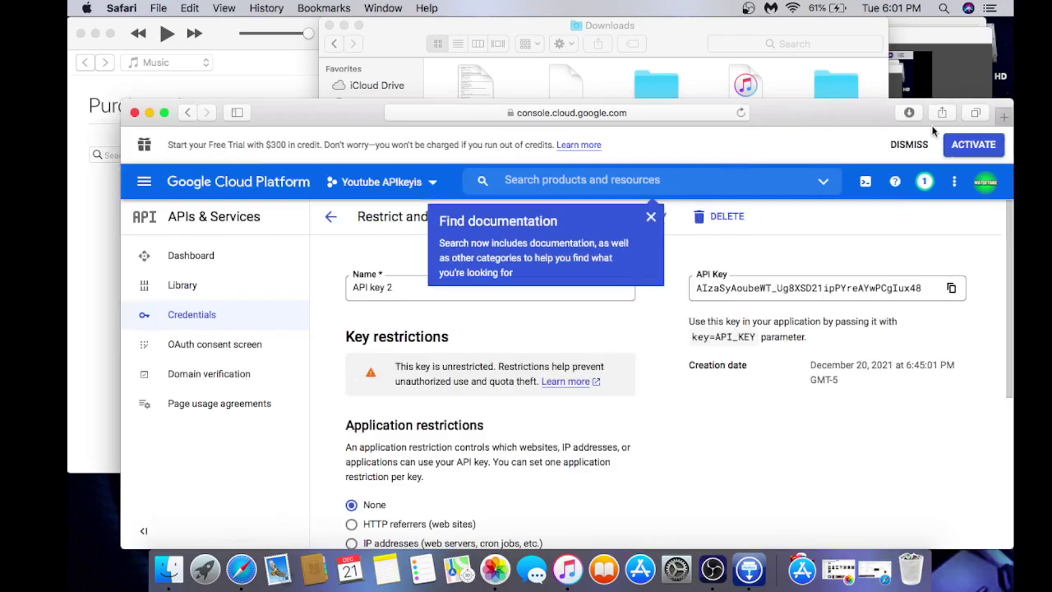
left_click(909, 113)
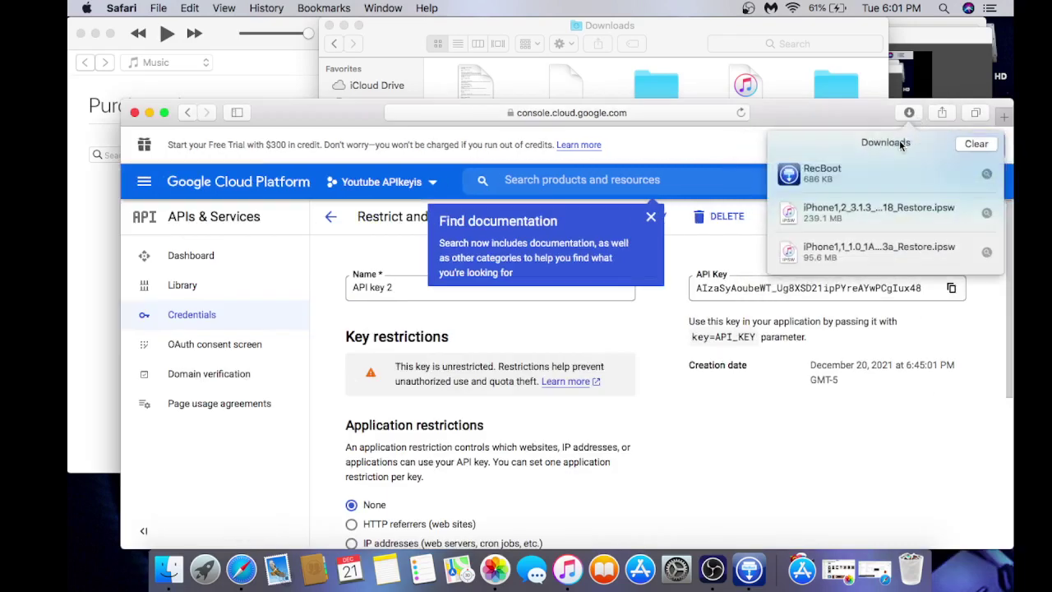
left_click(792, 76)
left_click(148, 112)
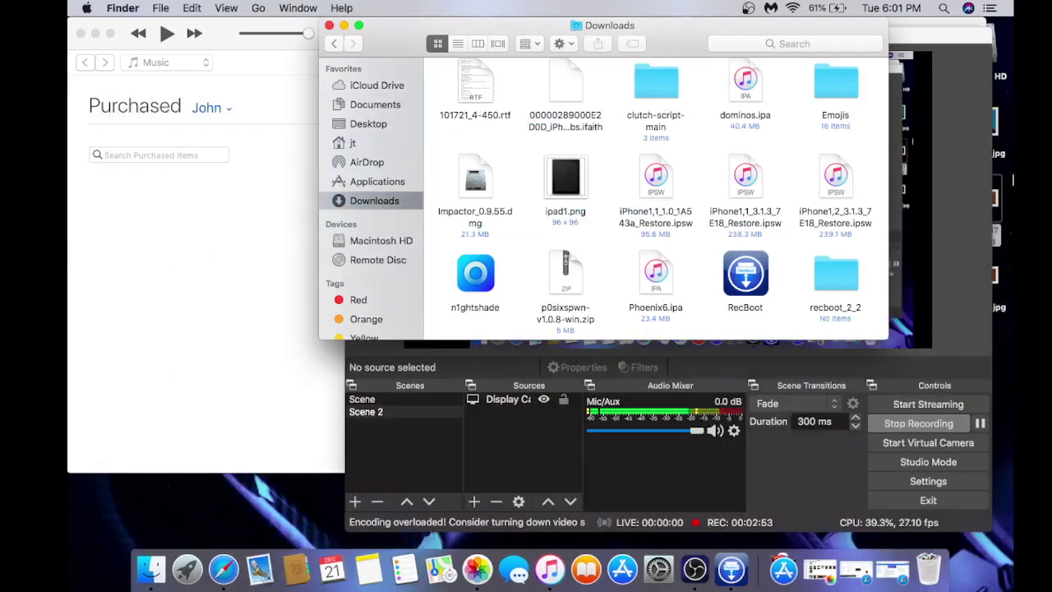
left_click(955, 144)
left_click(370, 35)
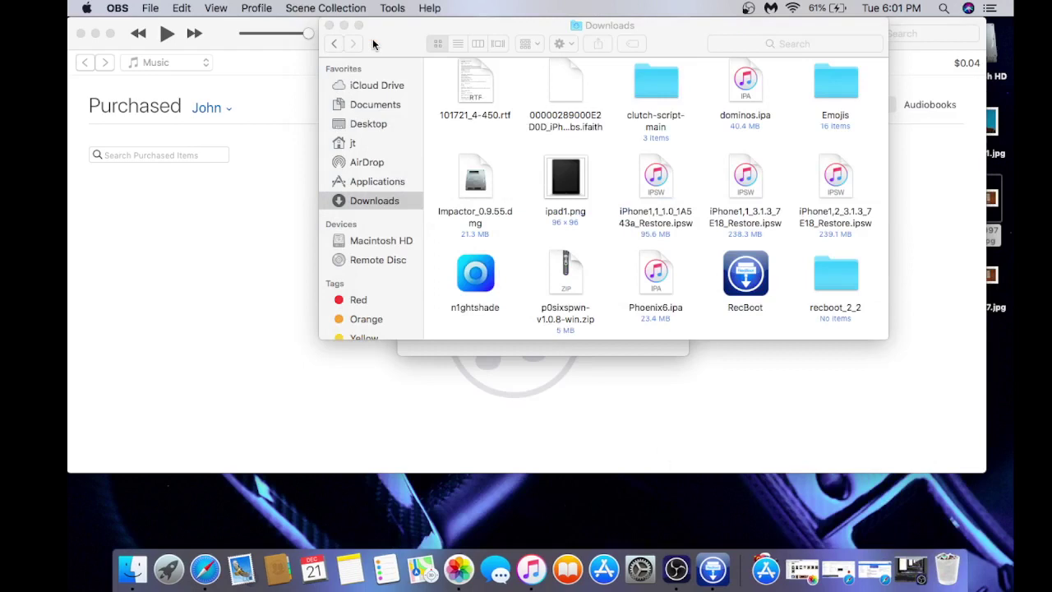
- In iTunes, dismiss the recovery-mode alert and show the Songs list in the music library
left_click(167, 111)
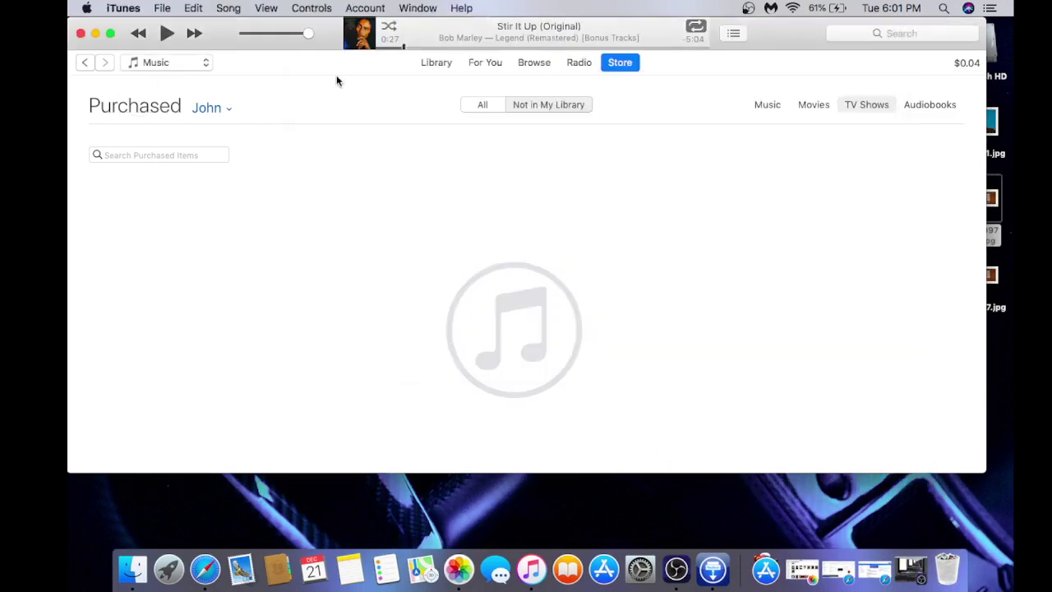
left_click(440, 62)
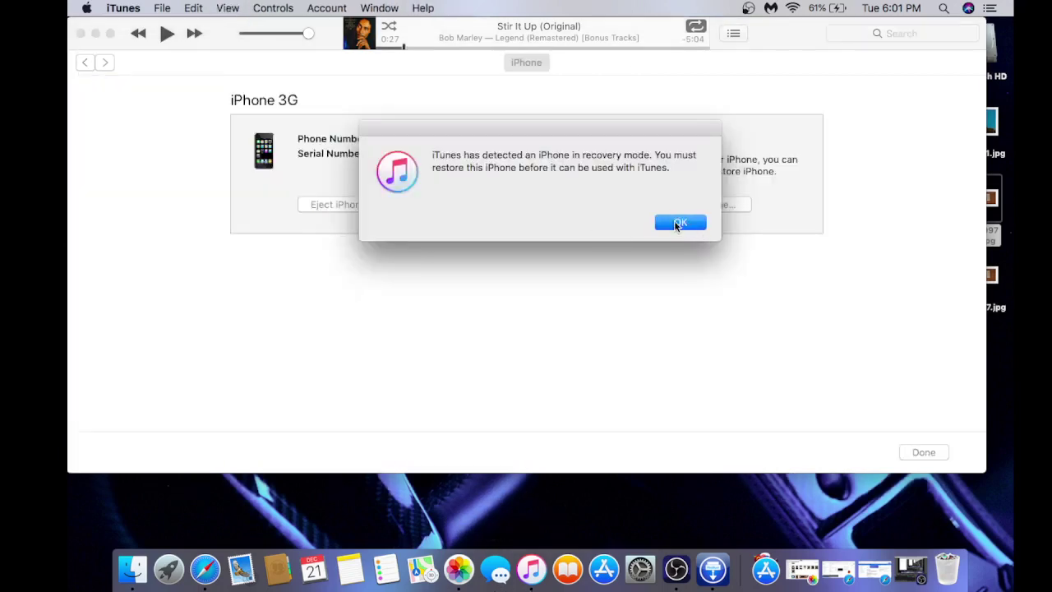
left_click(675, 224)
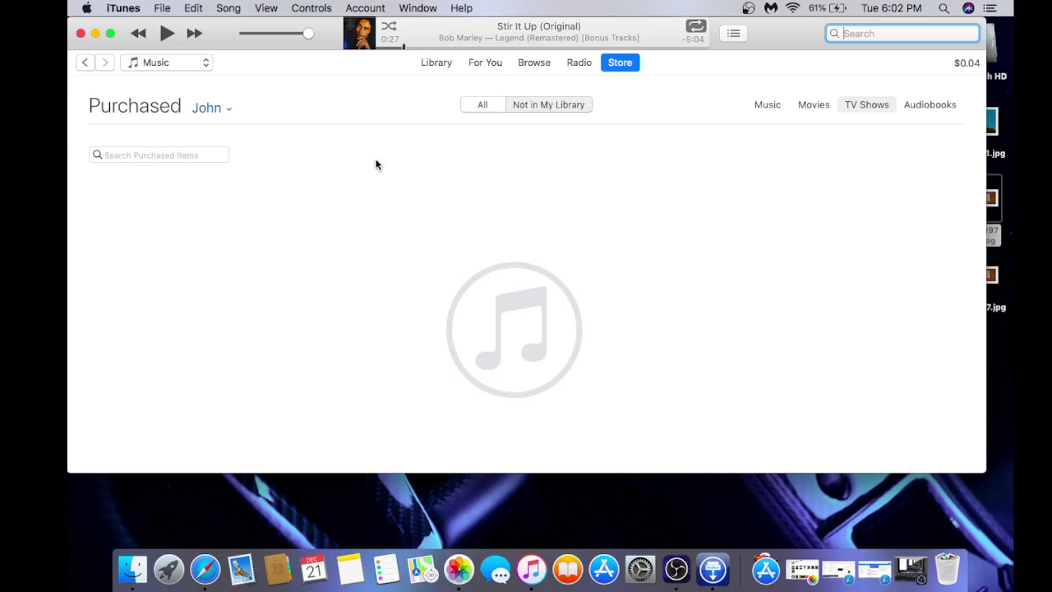
left_click(437, 63)
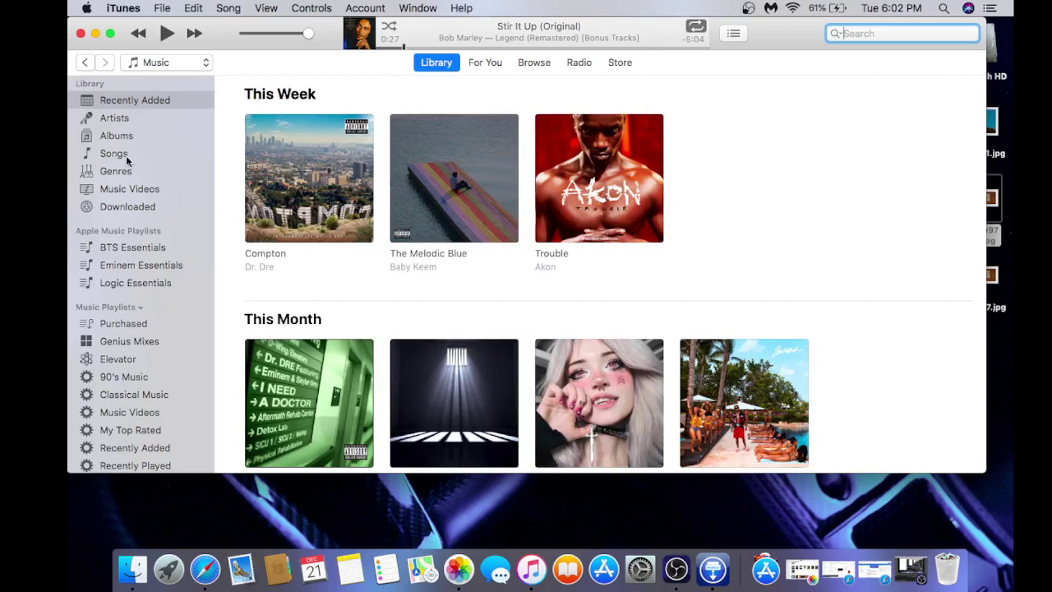
left_click(175, 153)
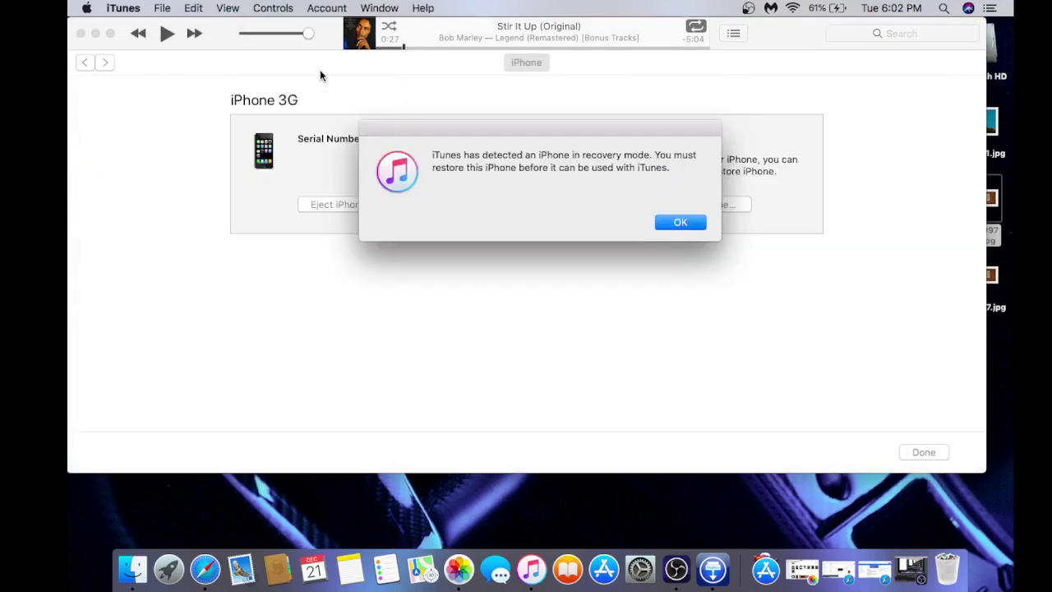
- Option-click Restore iPhone and choose iPhone1,2_3.1.3_7E18_Restore.ipsw from Downloads to start restoring
left_click(682, 222)
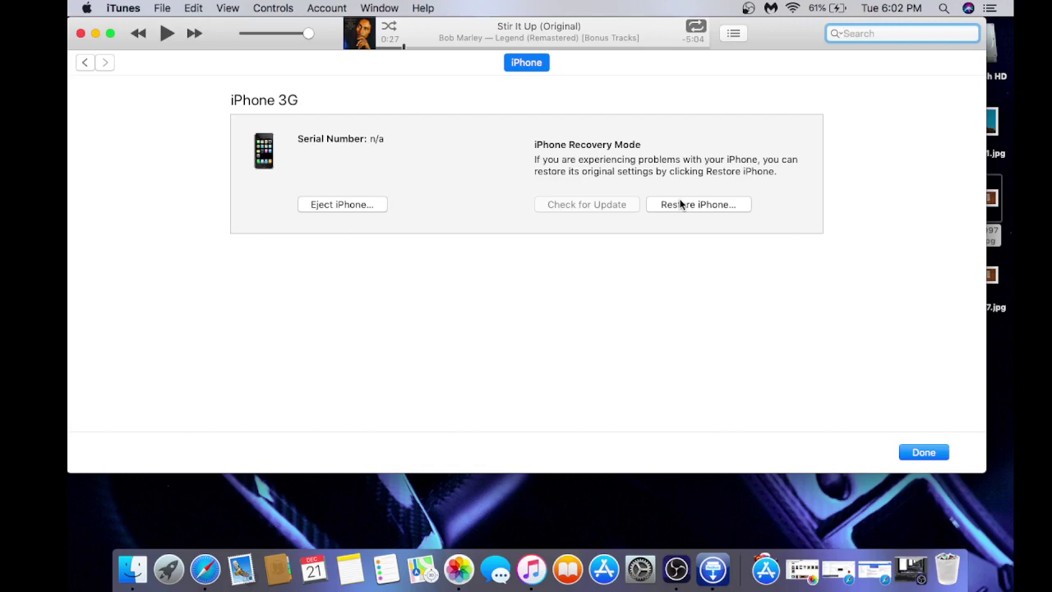
key("alt")
left_click(681, 204, "alt")
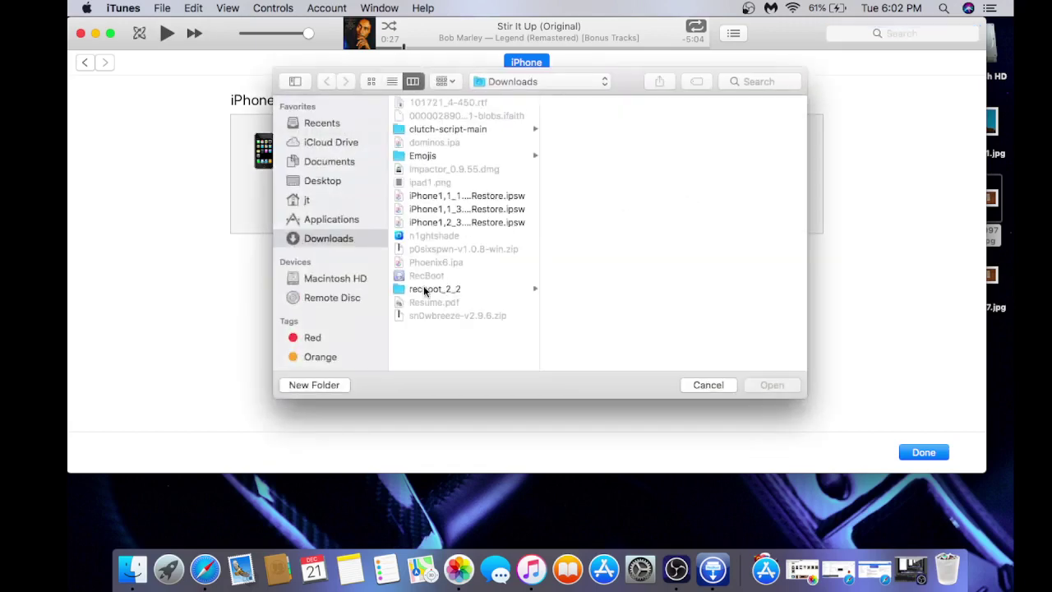
left_click(423, 289)
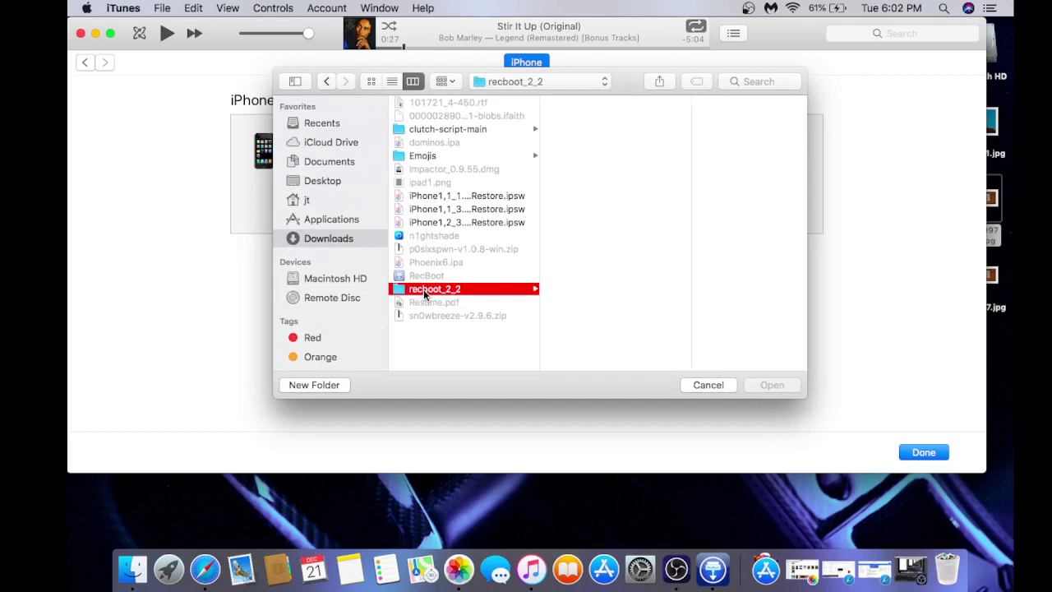
left_click(459, 222)
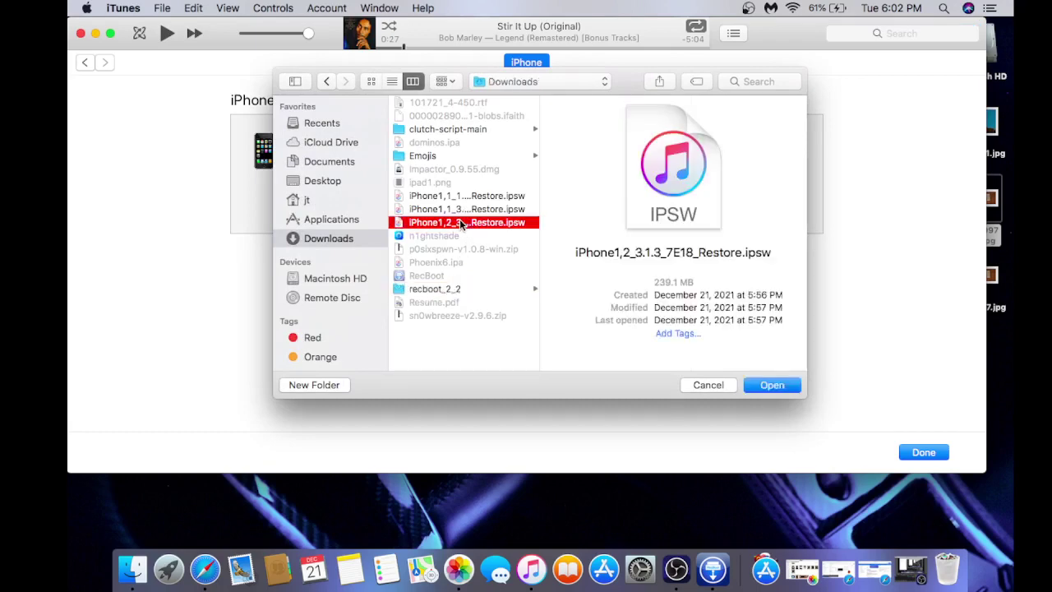
left_click(769, 386)
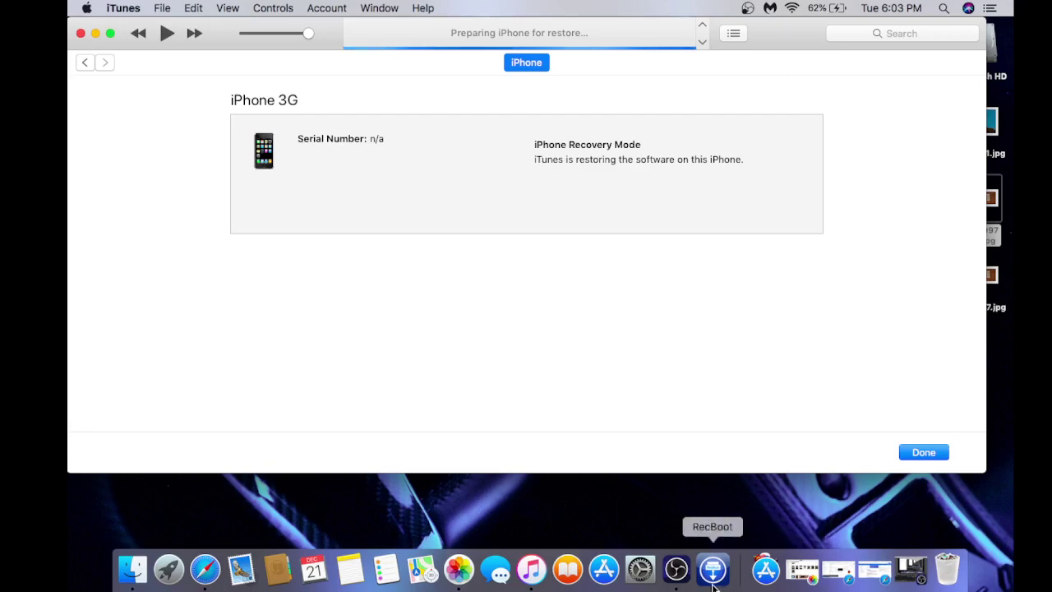
- Pause and resume the recording, dismiss the error 1015 and recovery-mode alerts, then launch RecBoot
left_click(922, 585)
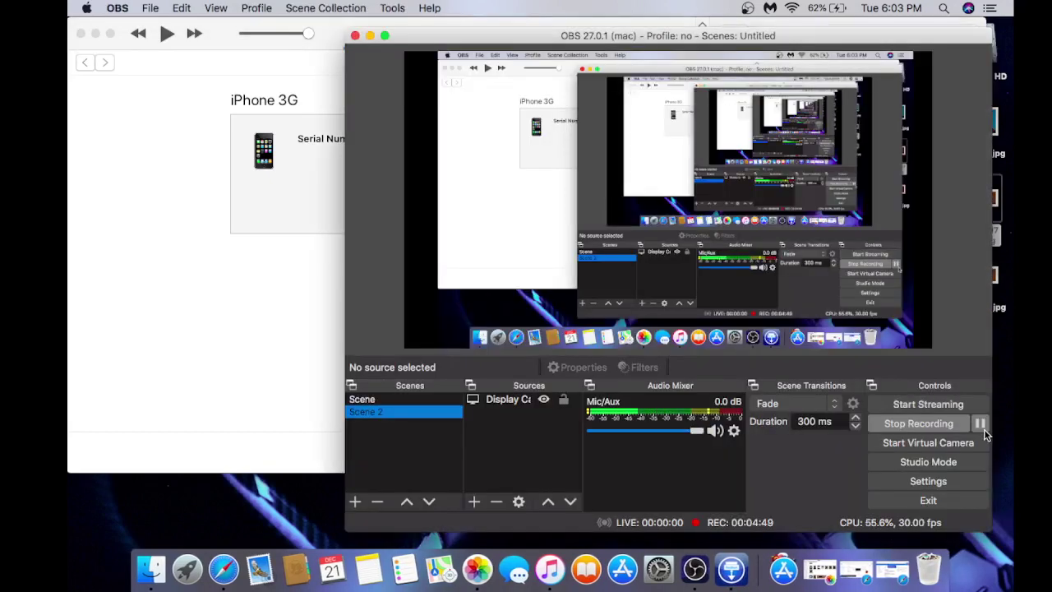
left_click(981, 424)
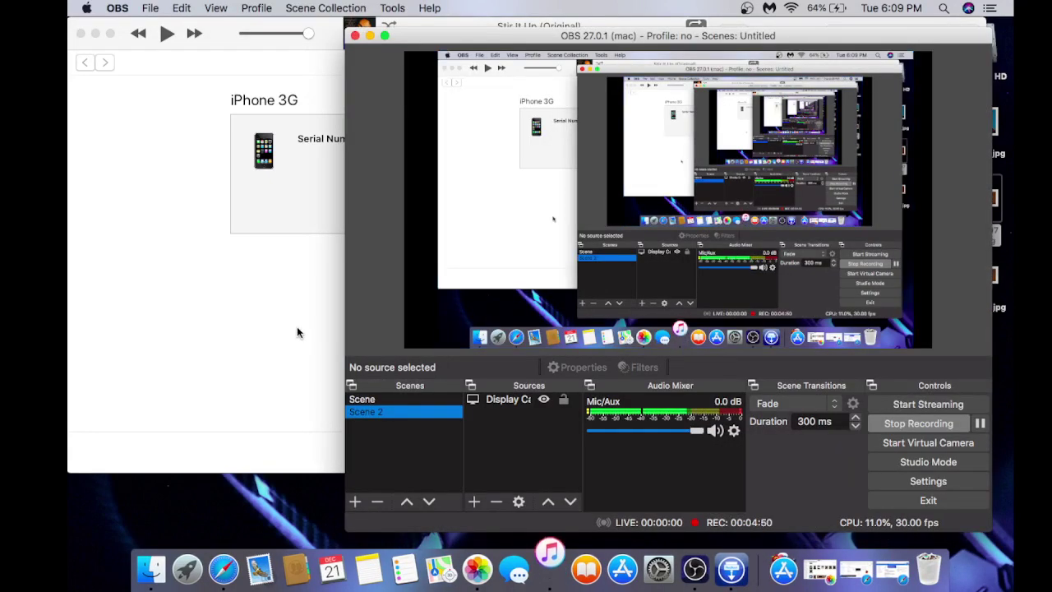
left_click(299, 327)
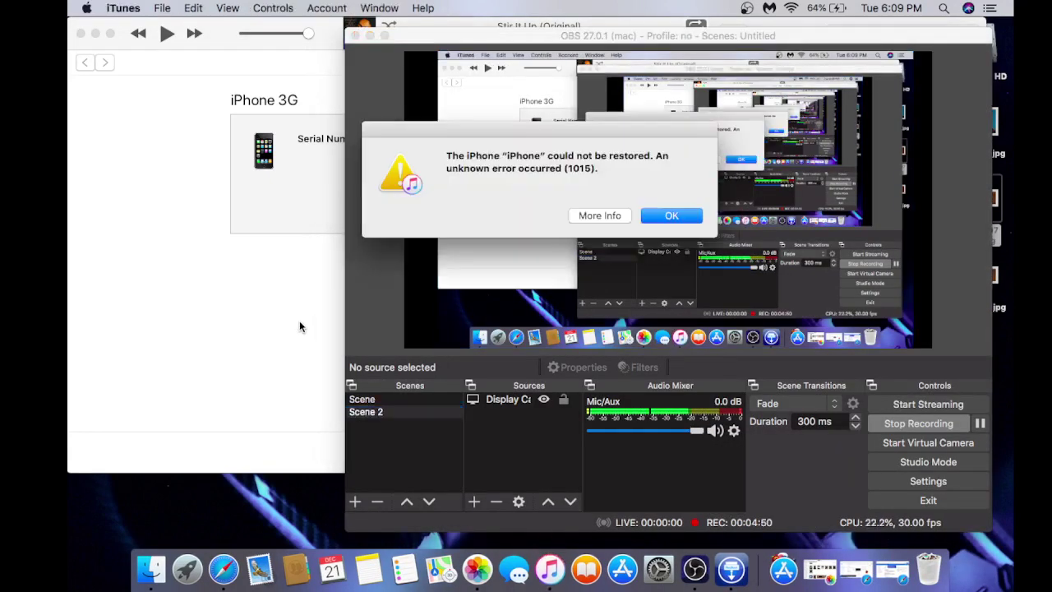
left_click(667, 216)
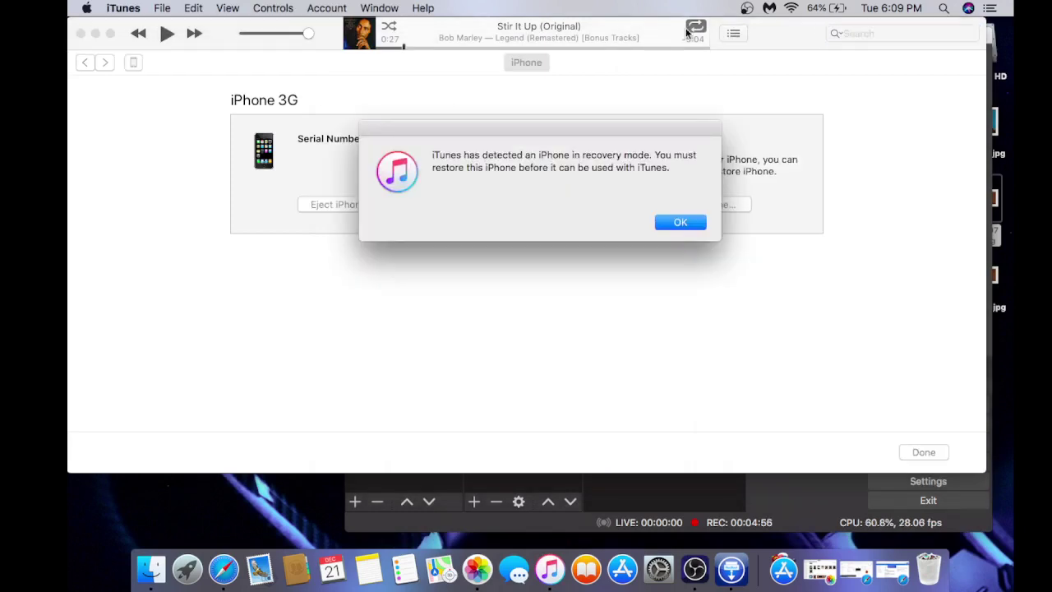
left_click(658, 222)
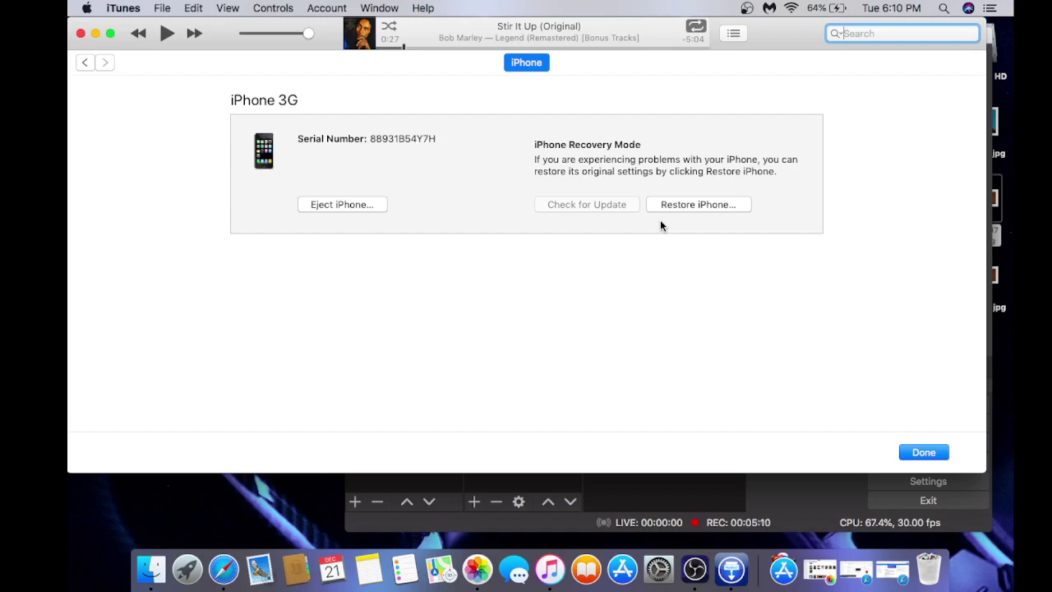
left_click(722, 578)
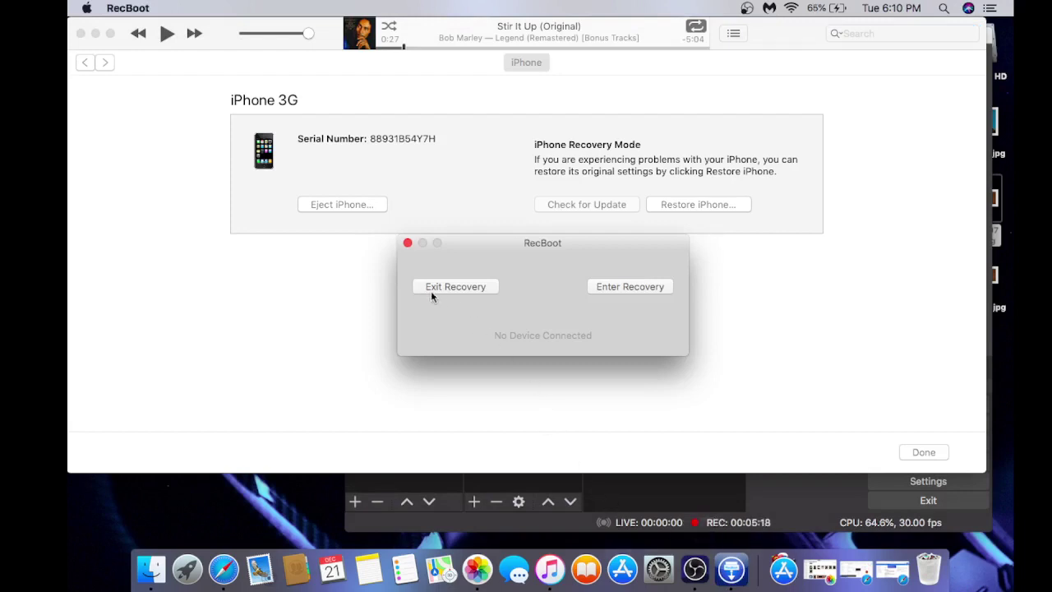
- Check About This Mac, then click Exit Recovery in RecBoot
left_click(87, 8)
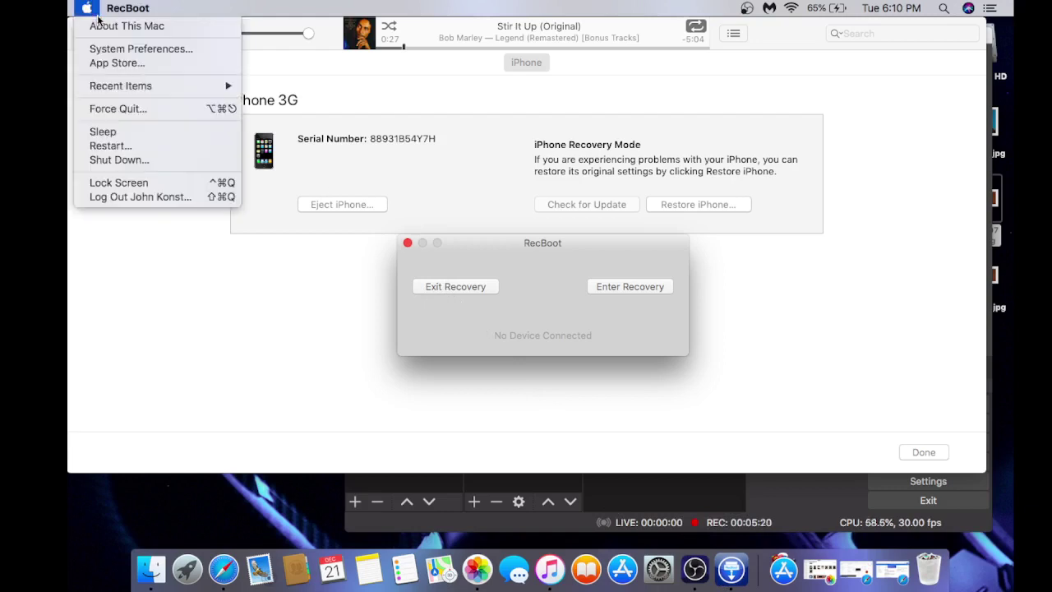
left_click(123, 25)
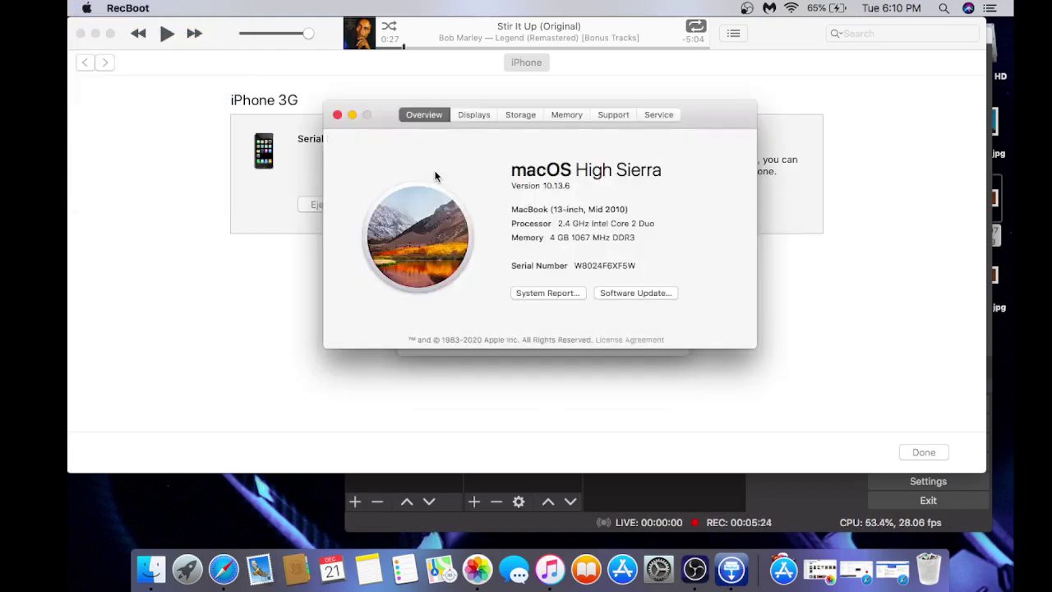
left_click(337, 114)
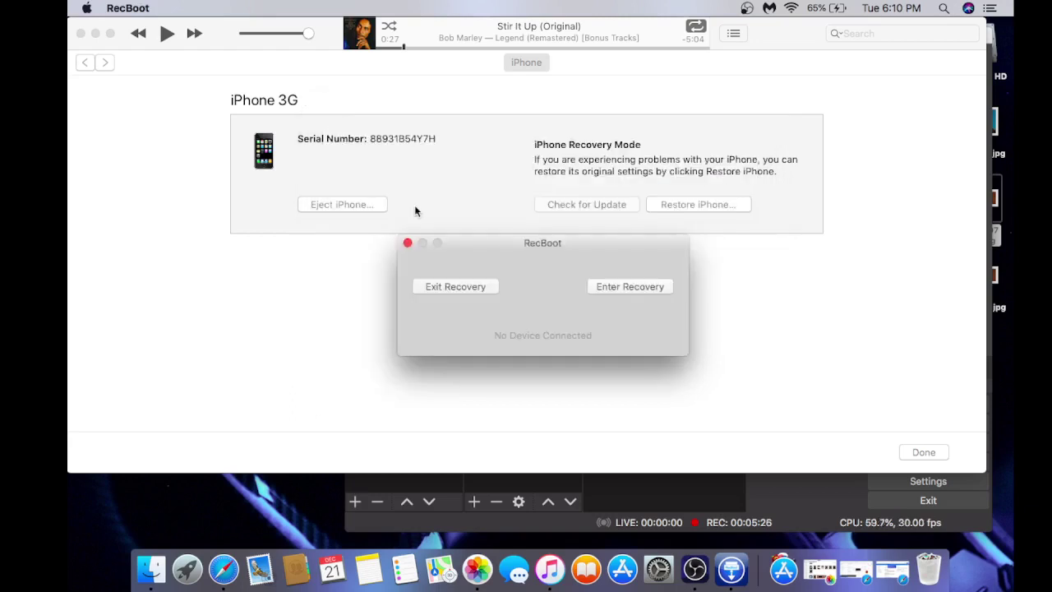
left_click(470, 287)
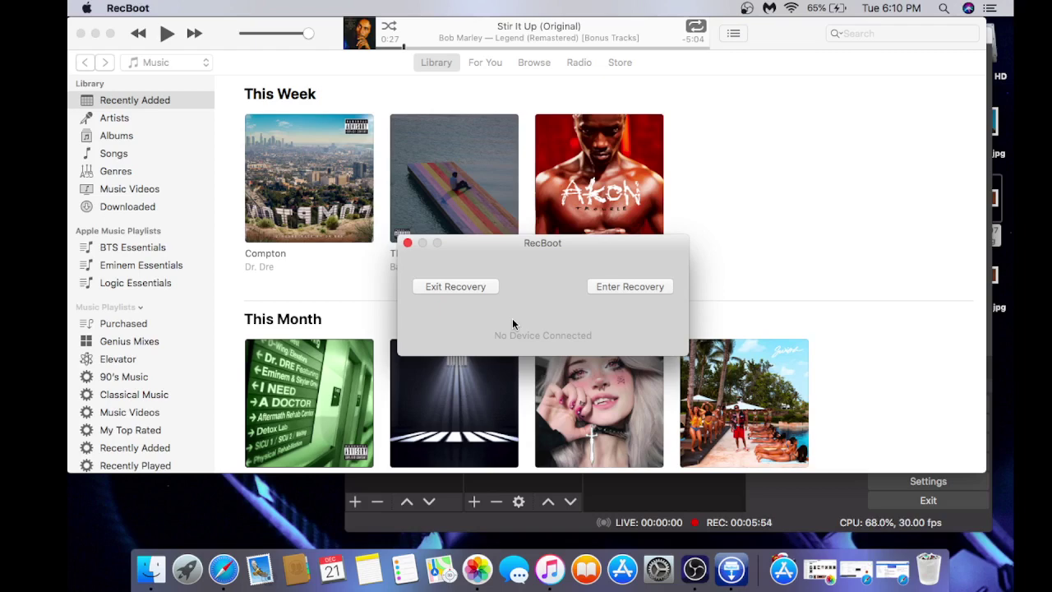
- Quit RecBoot and go back from the activation error page to the music library
left_click(407, 242)
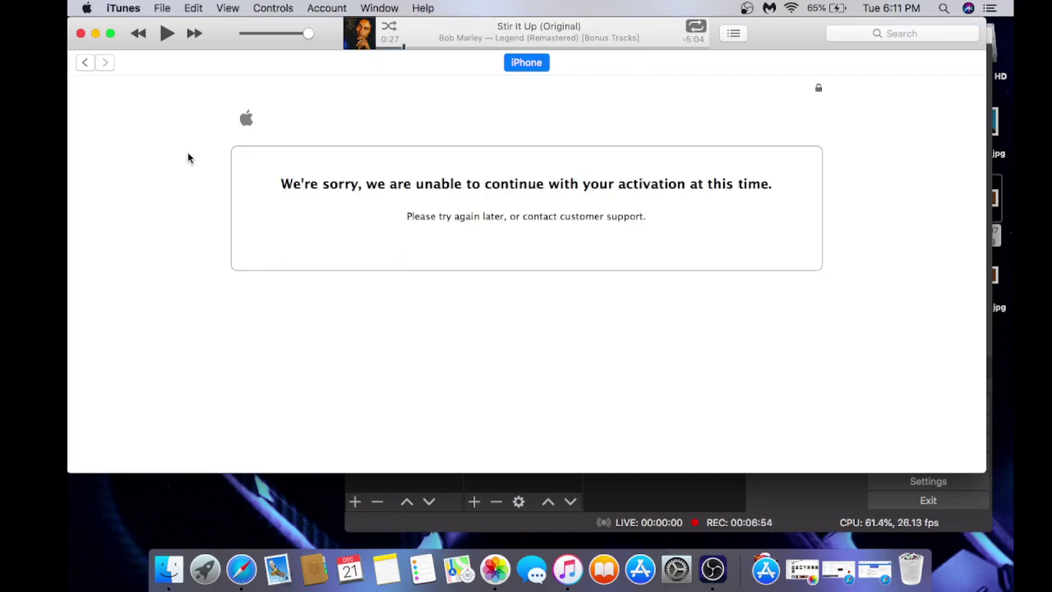
left_click(86, 65)
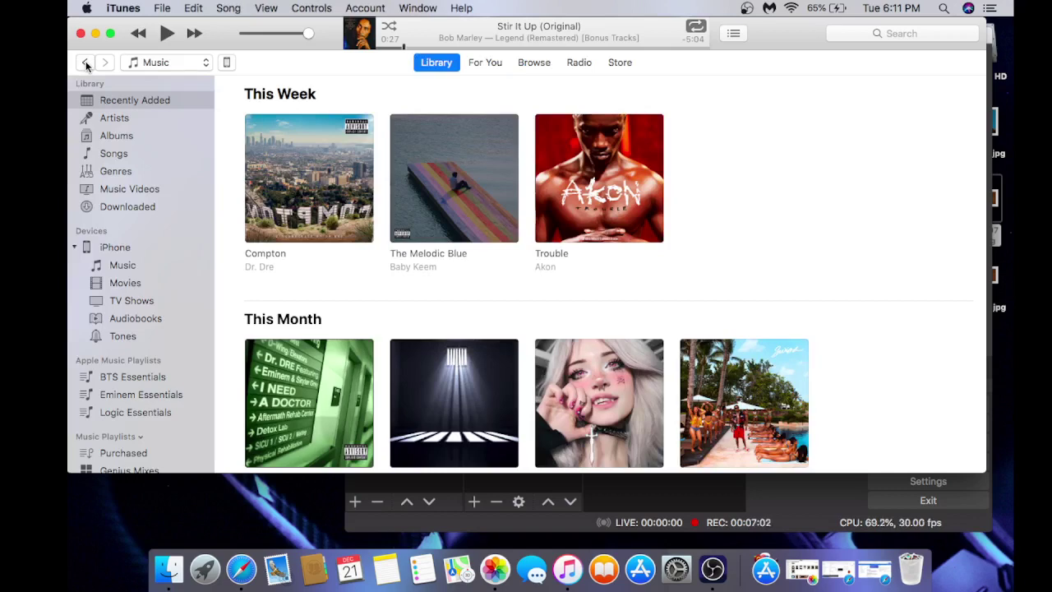
- Set up the iPhone 3G as a new iPhone to reach its iOS 3.1.3 Summary page
left_click(227, 64)
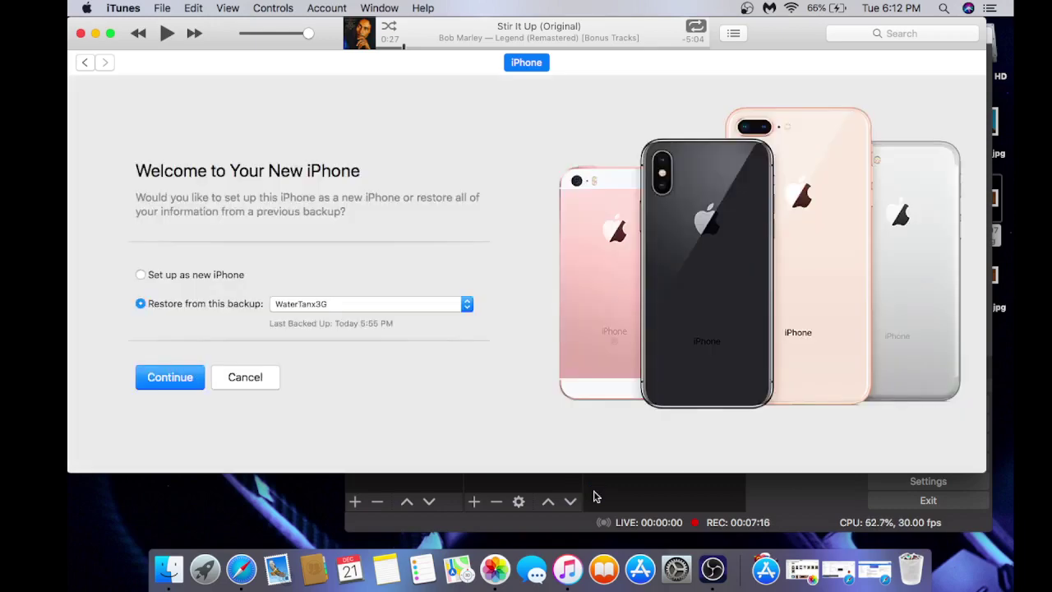
left_click(235, 277)
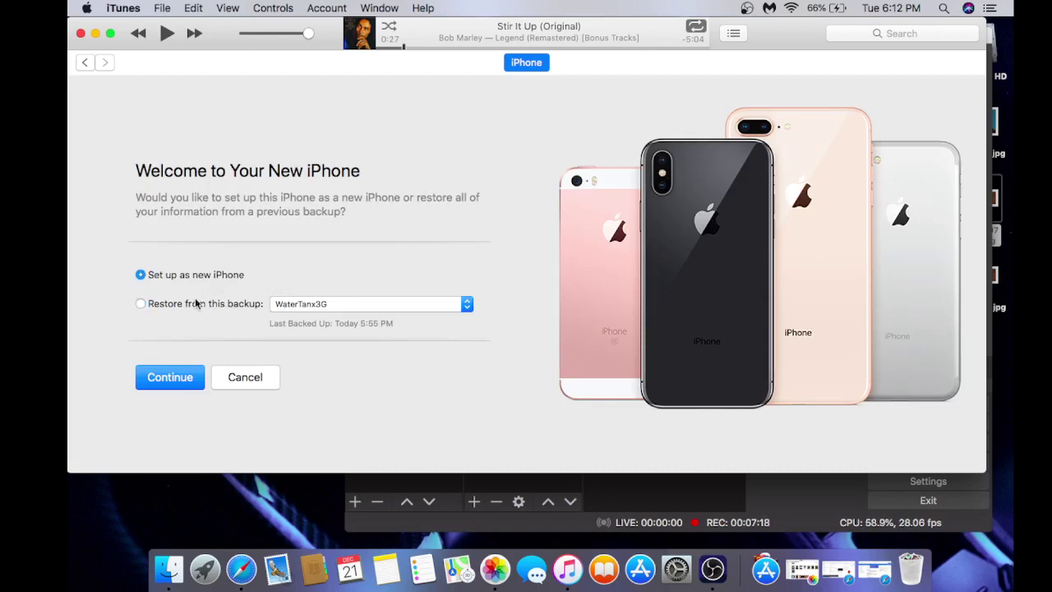
left_click(168, 383)
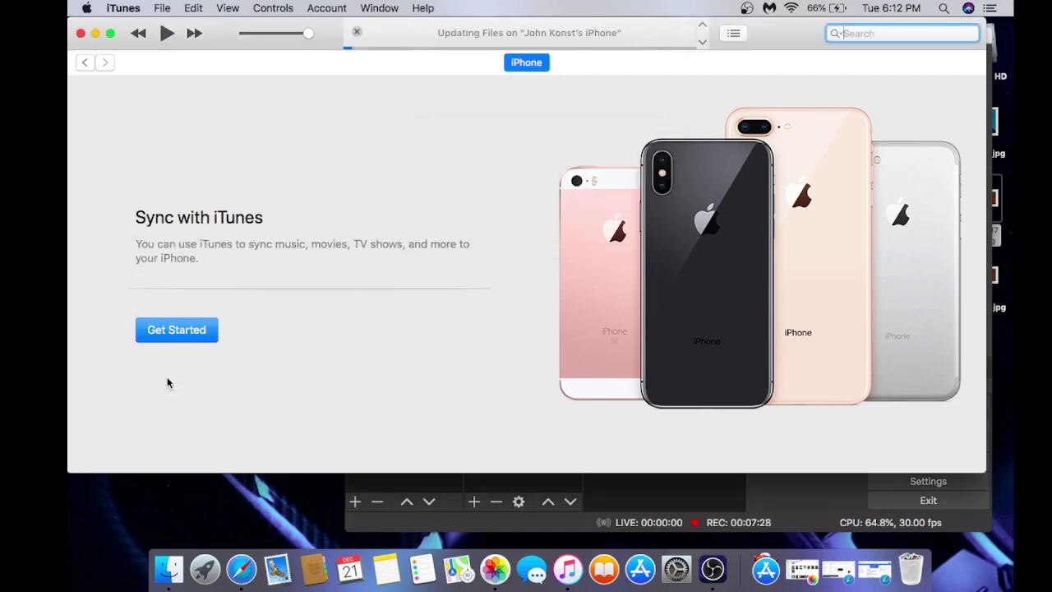
left_click(172, 338)
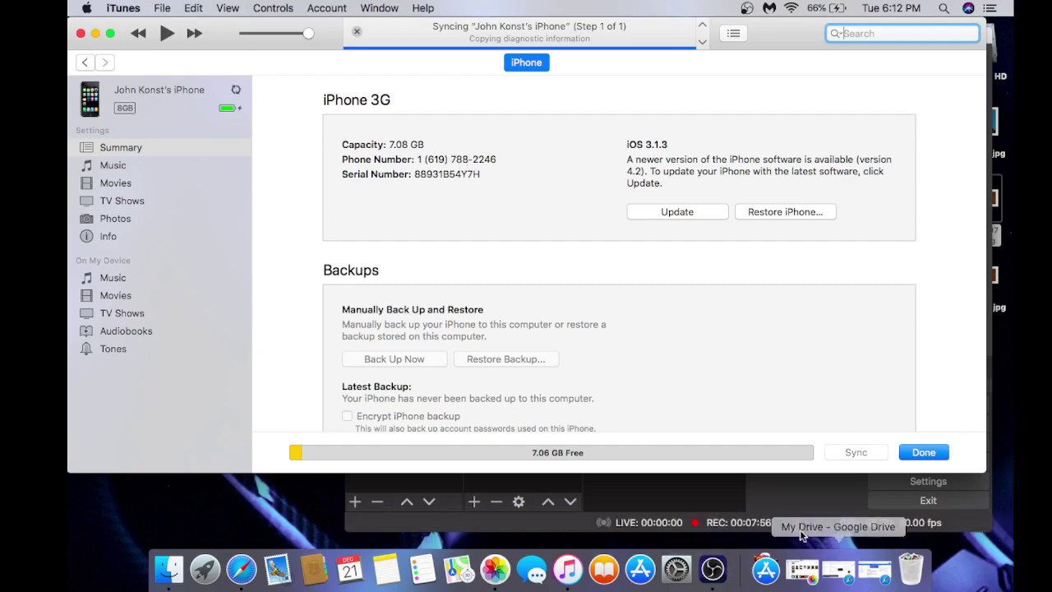
- Bring the OBS Studio window in front of iTunes
left_click(797, 491)
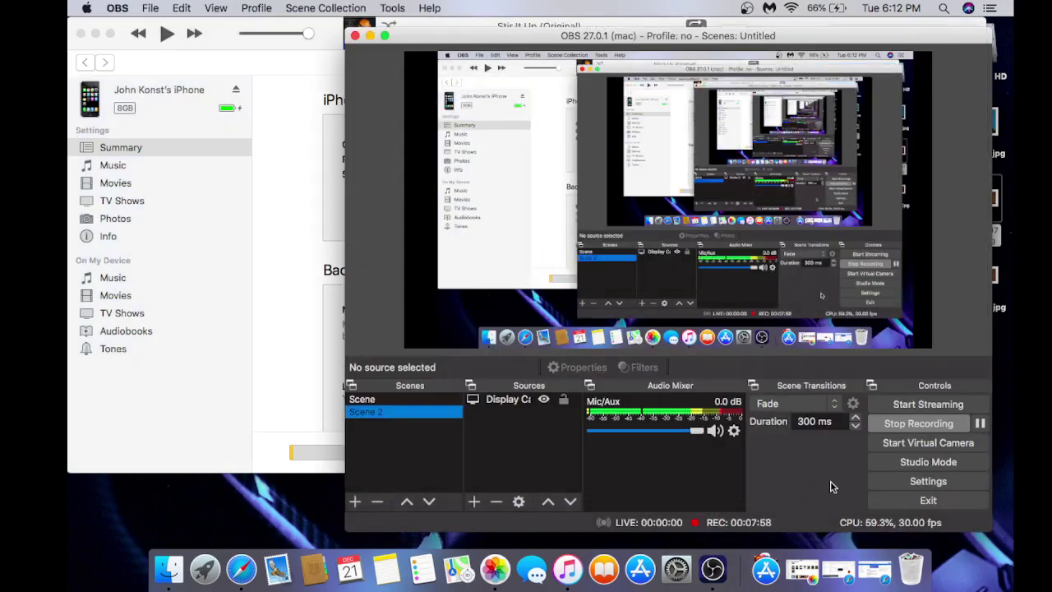